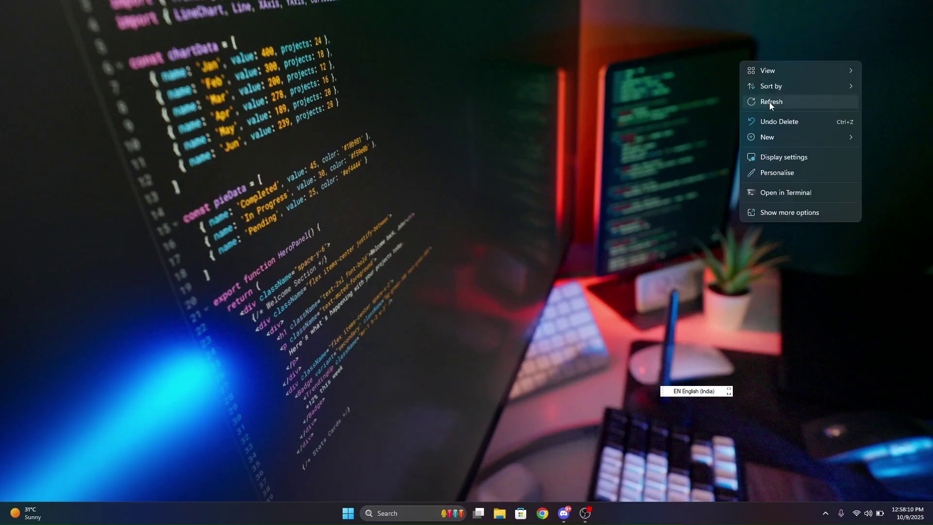
- Open the RESOURCE-CODE-YT channel on the JOYST CORPORATION Discord server to view the ImGui source post
click(770, 102)
click(563, 513)
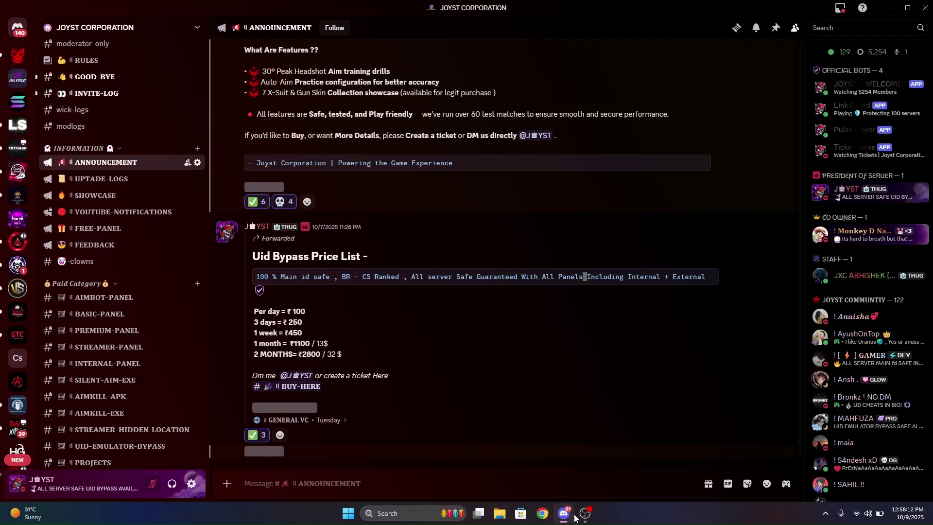
scroll(154, 211, down, 2)
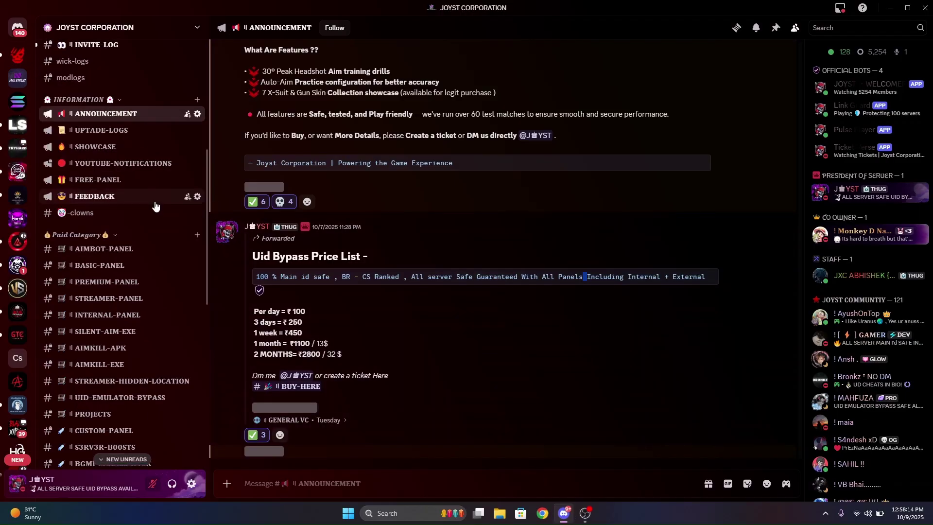
scroll(154, 234, down, 3)
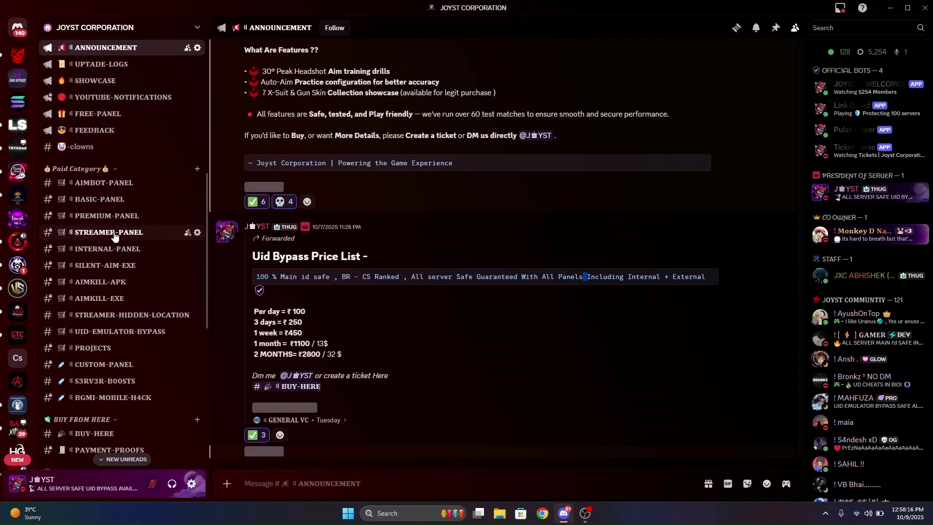
scroll(154, 234, down, 3)
scroll(175, 284, down, 3)
scroll(175, 277, down, 1)
click(109, 325)
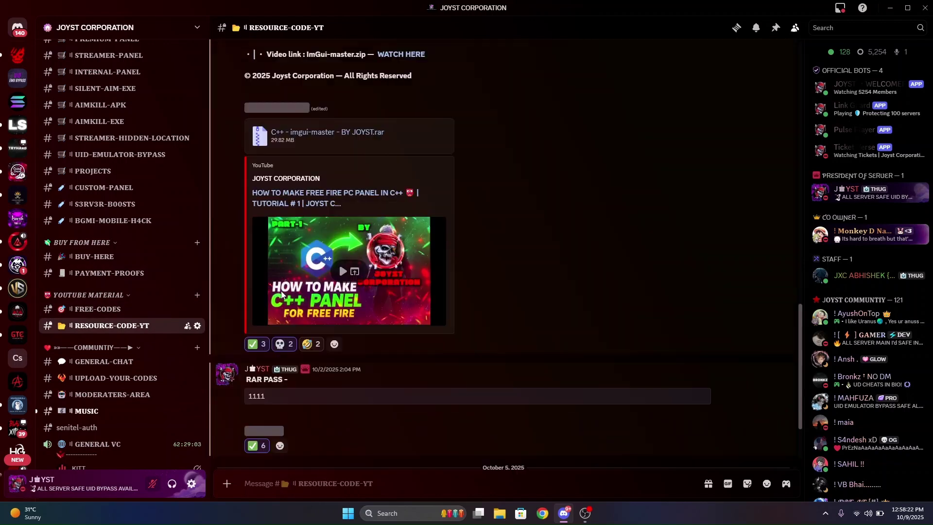
scroll(281, 295, up, 1)
scroll(277, 278, up, 2)
scroll(265, 214, up, 3)
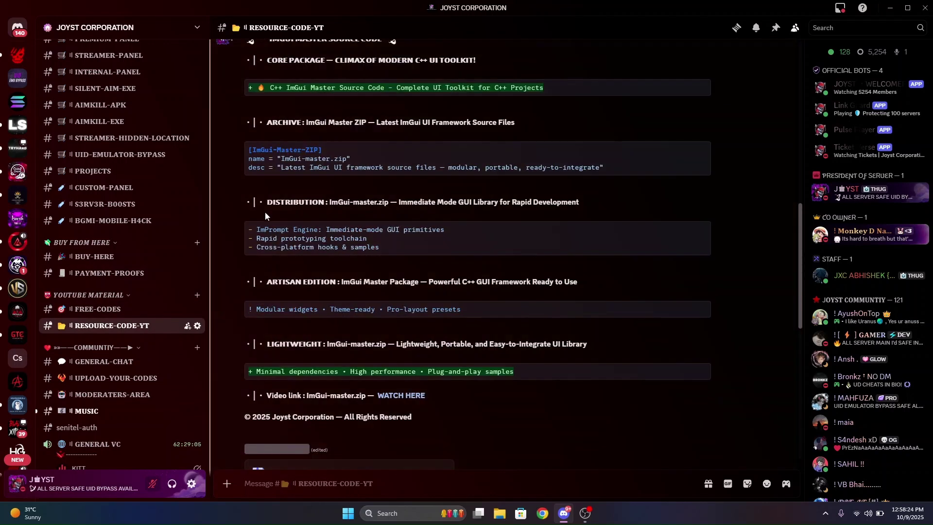
scroll(332, 247, down, 3)
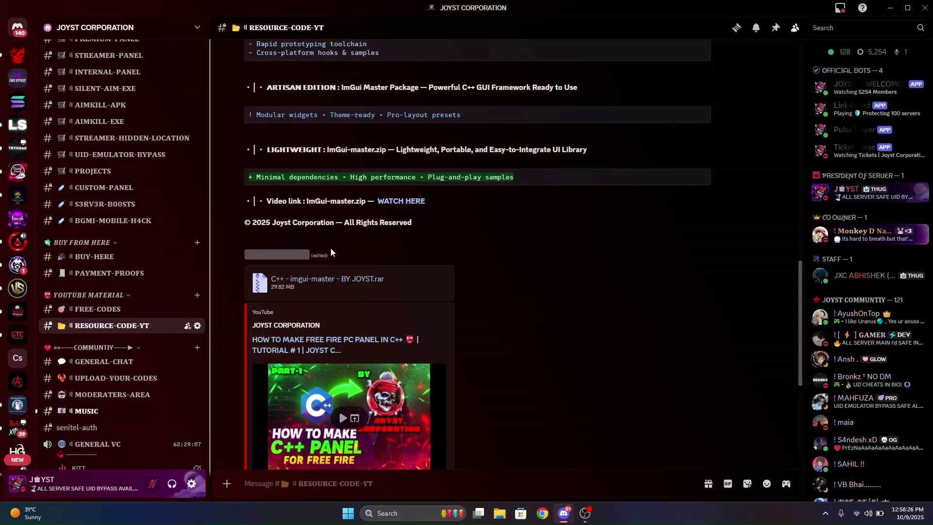
scroll(320, 282, down, 2)
scroll(335, 365, down, 2)
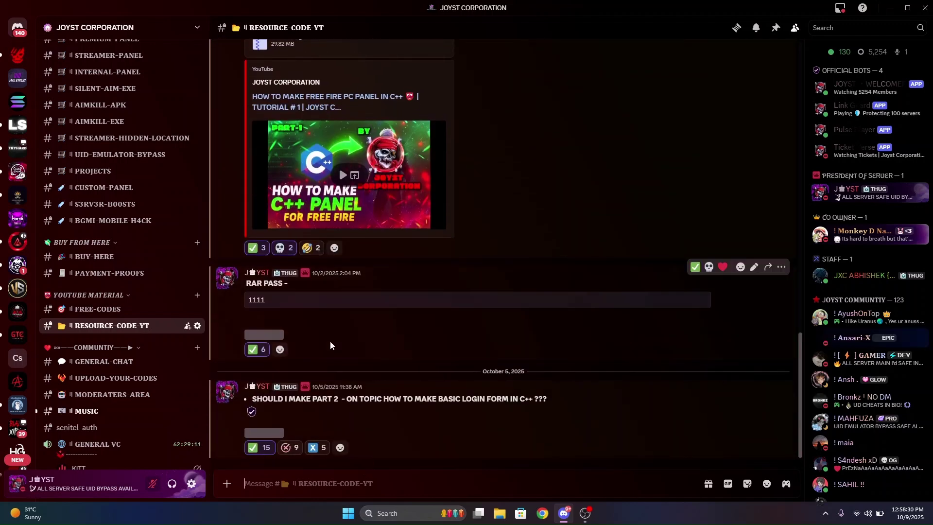
- Open imgui_examples.sln from E: > YT TUTORIL > C++ - imgui-master - BY JOYST > imgui-master > examples
click(499, 513)
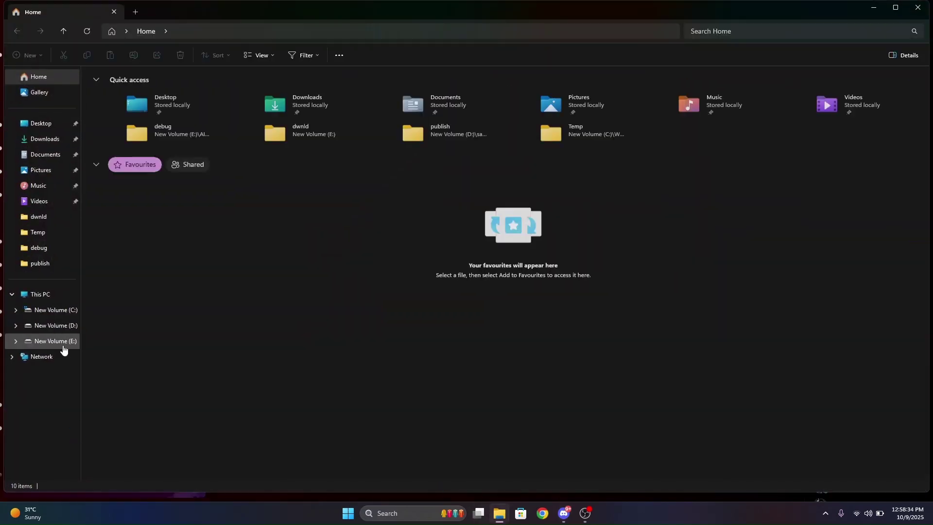
click(70, 340)
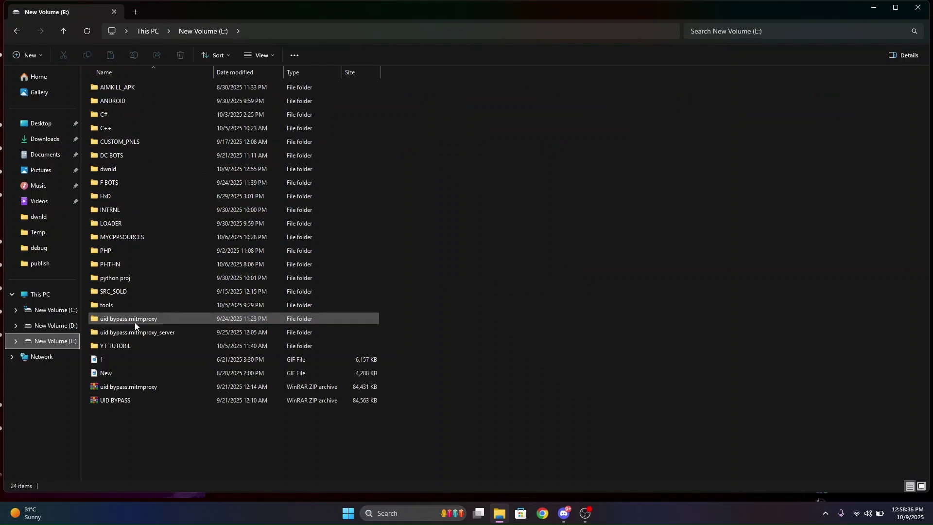
click(138, 343)
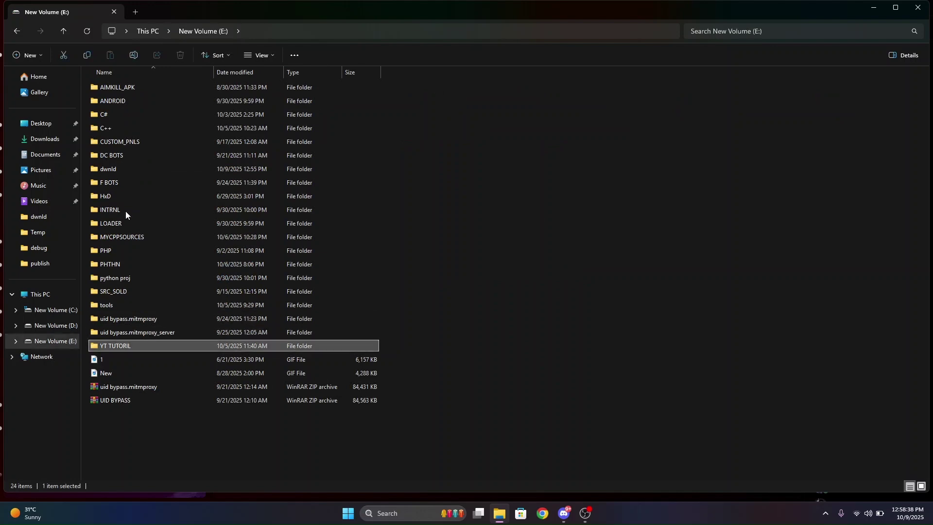
double_click(164, 343)
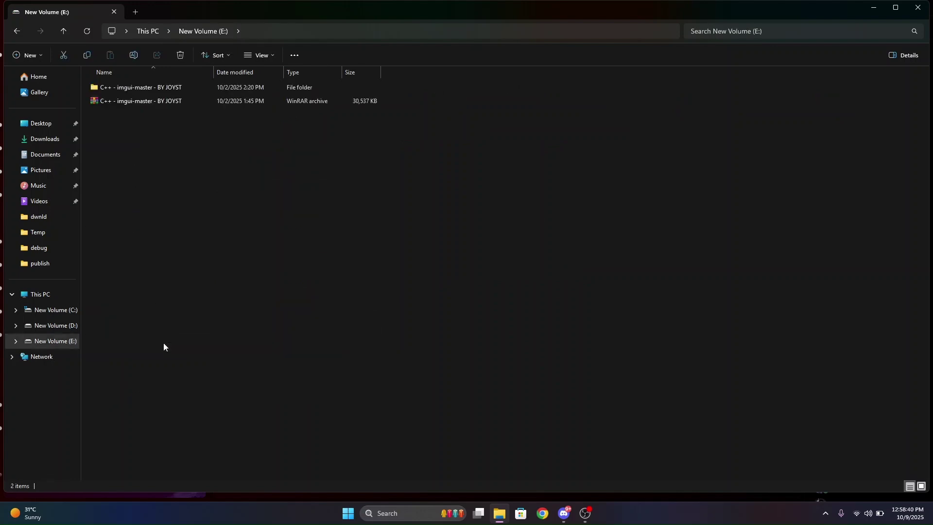
double_click(148, 87)
click(147, 86)
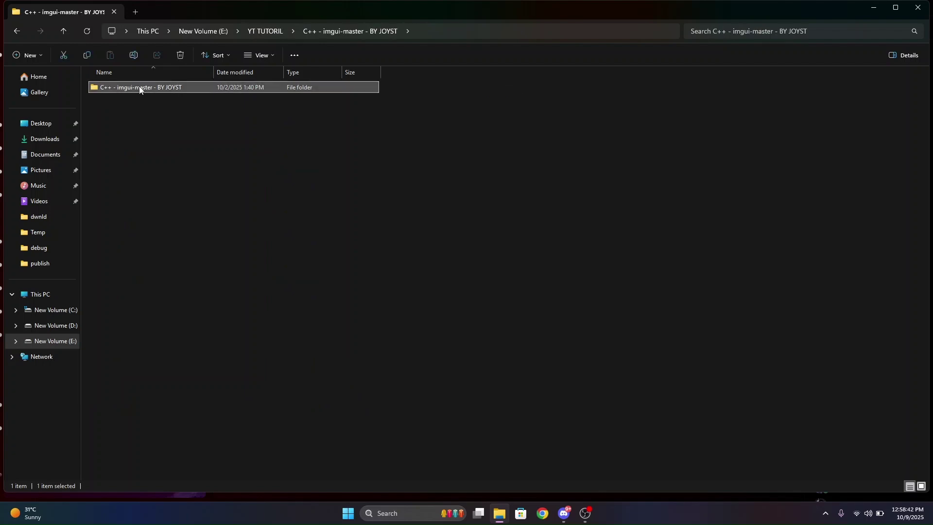
double_click(142, 88)
double_click(139, 87)
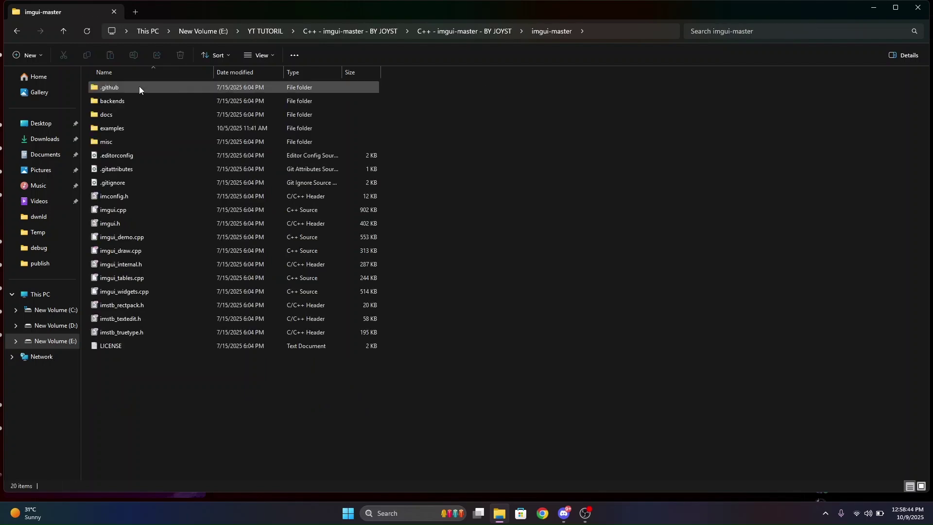
click(137, 123)
double_click(137, 123)
double_click(142, 141)
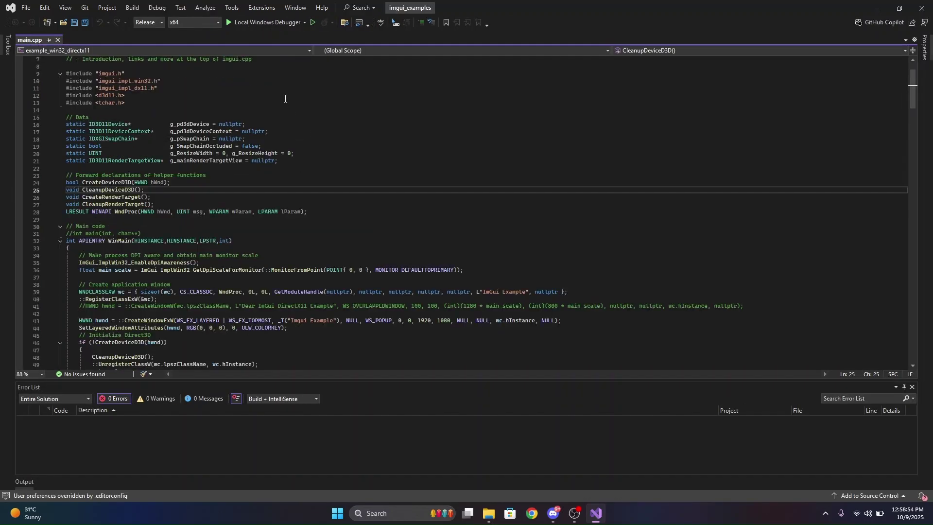
scroll(286, 105, down, 1)
scroll(285, 106, down, 3)
scroll(869, 85, down, 2)
scroll(868, 85, down, 2)
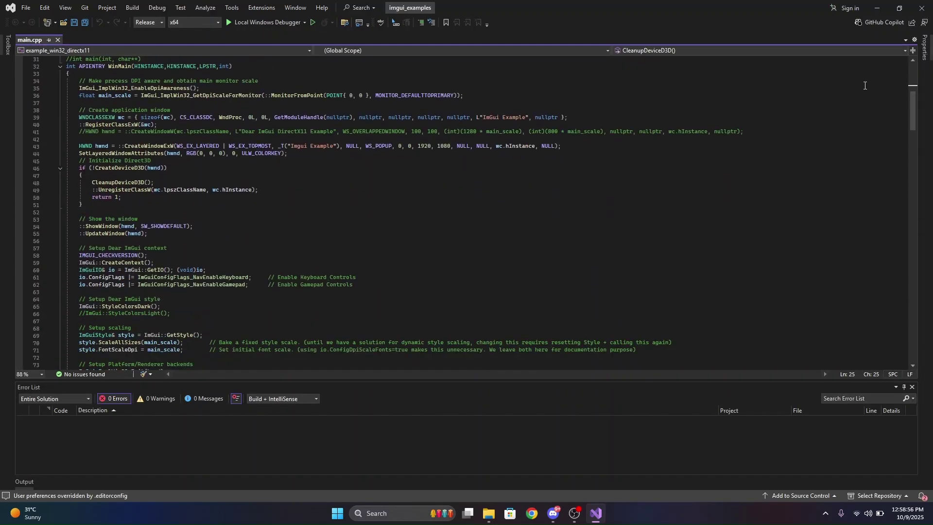
- Hide the error list and run the DirectX 11 example without debugging
mouse_move(913, 103)
mouse_down()
mouse_move(911, 358)
mouse_move(916, 83)
mouse_up()
scroll(917, 83, up, 12)
click(875, 176)
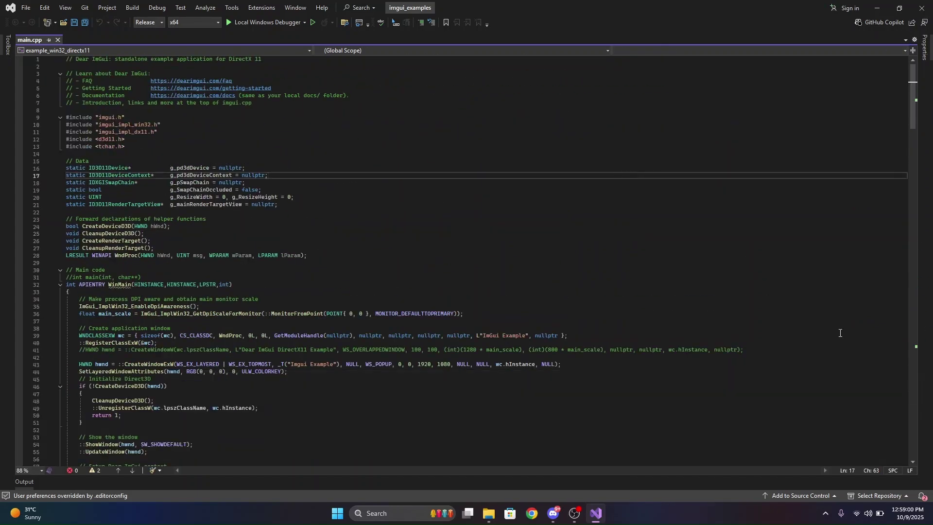
click(312, 23)
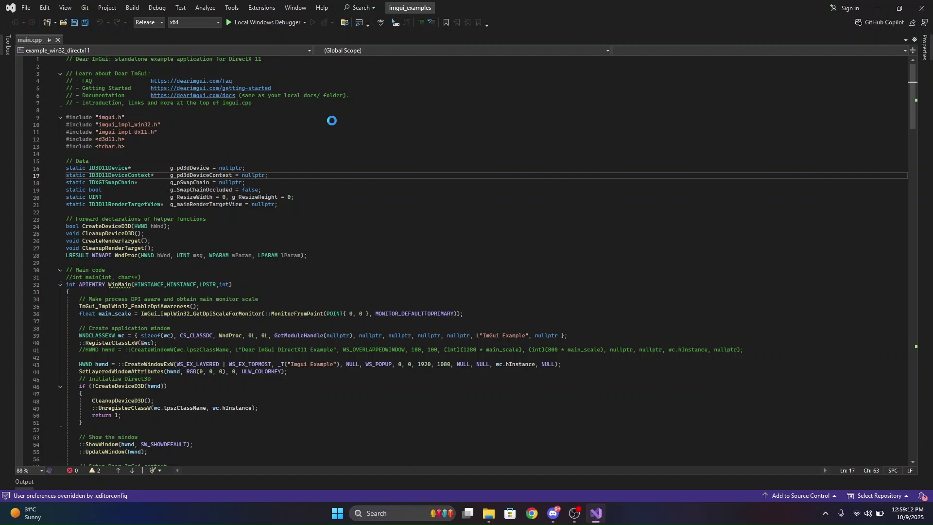
- Move the Hello, world! window, close the Demo window, then close the app and return to Visual Studio
drag(356, 188, 221, 194)
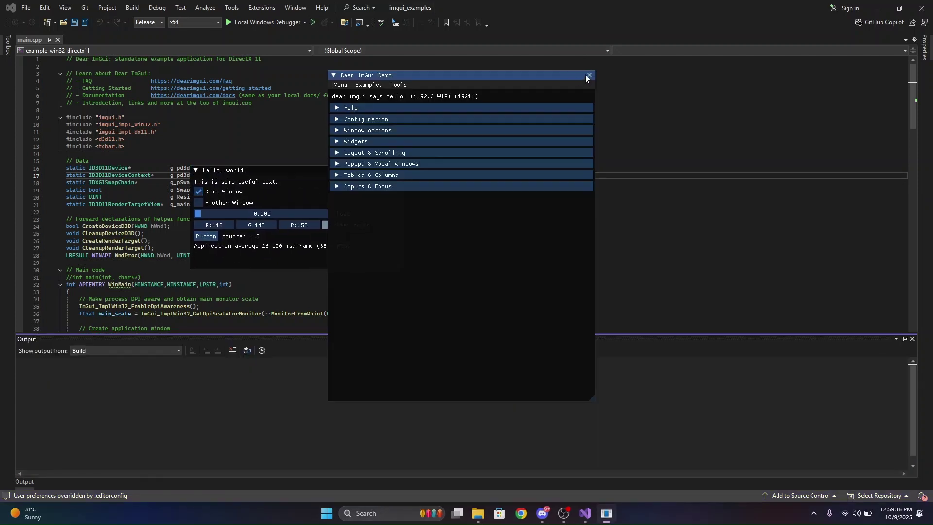
click(588, 76)
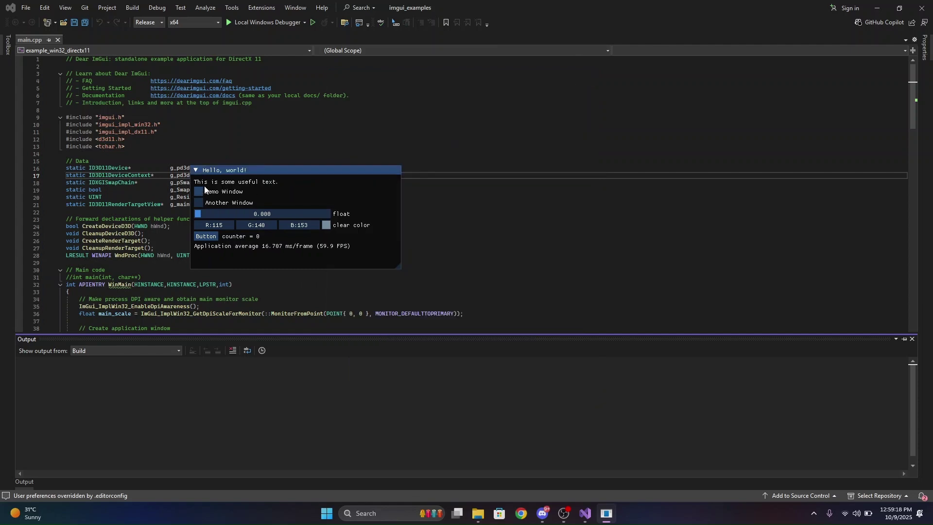
key(super+Tab)
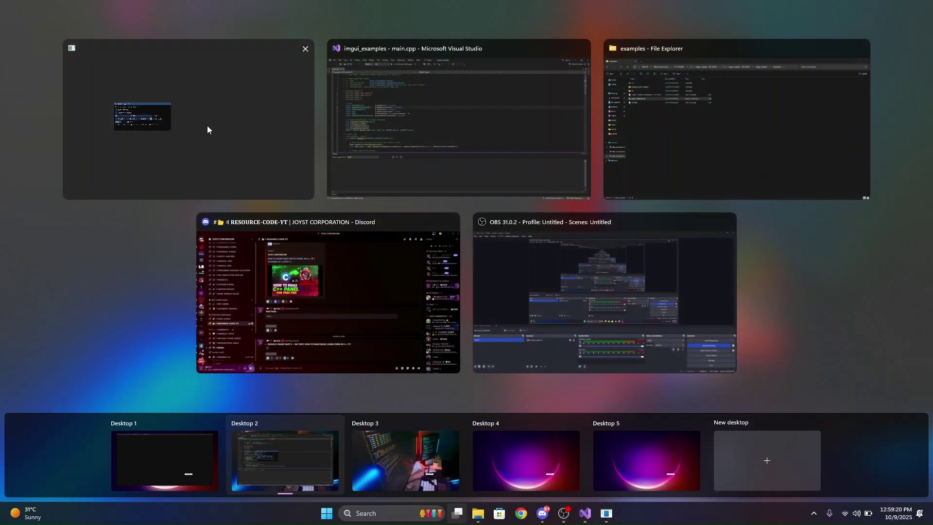
click(305, 51)
click(307, 98)
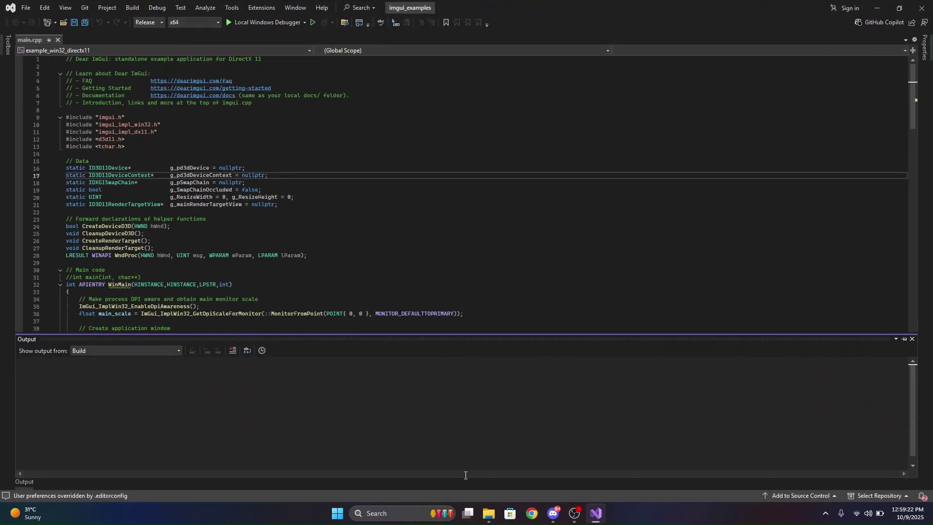
- Open the HOW TO MAKE LOGIN PAGE - BY JOYST notes in Notepad, maximized
click(494, 518)
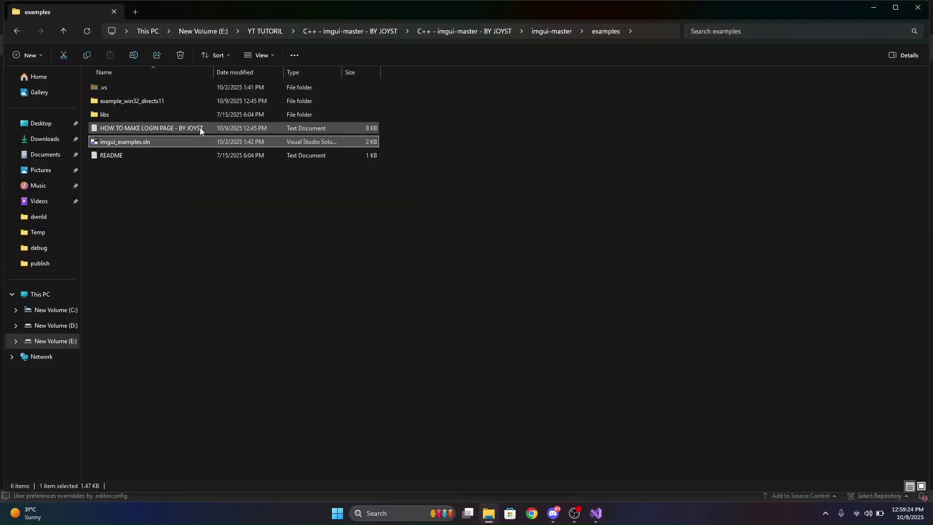
click(185, 128)
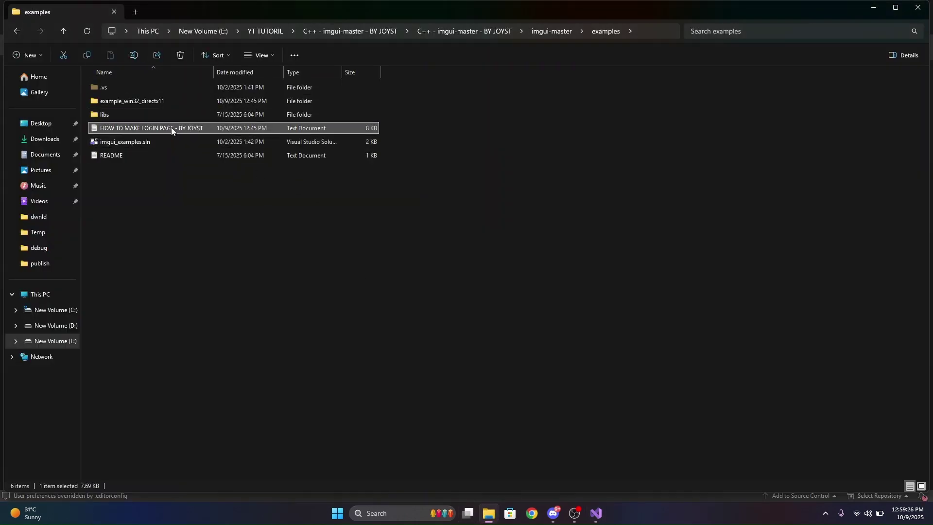
double_click(171, 128)
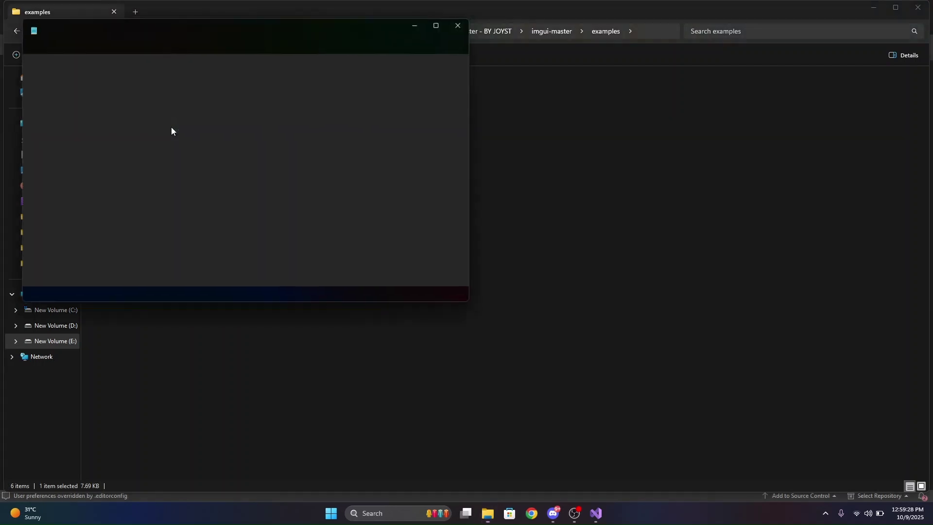
click(918, 8)
click(586, 118)
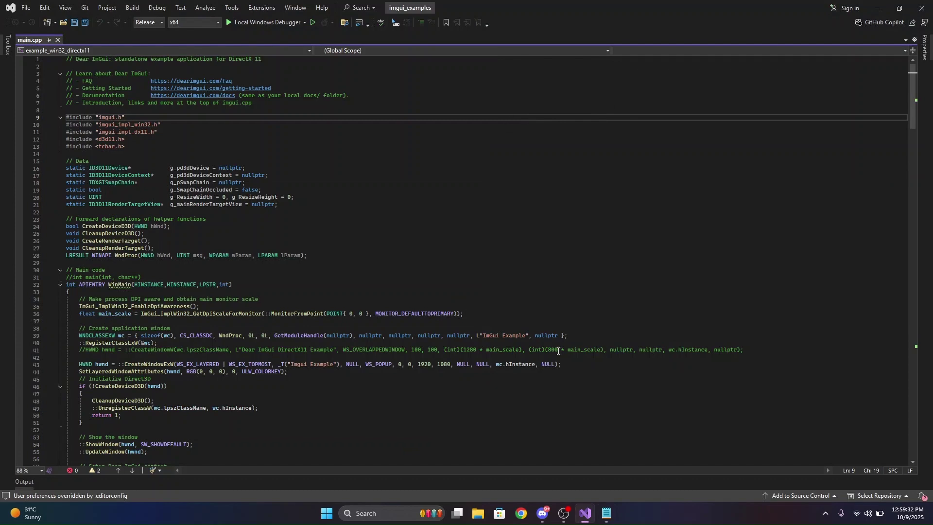
click(605, 514)
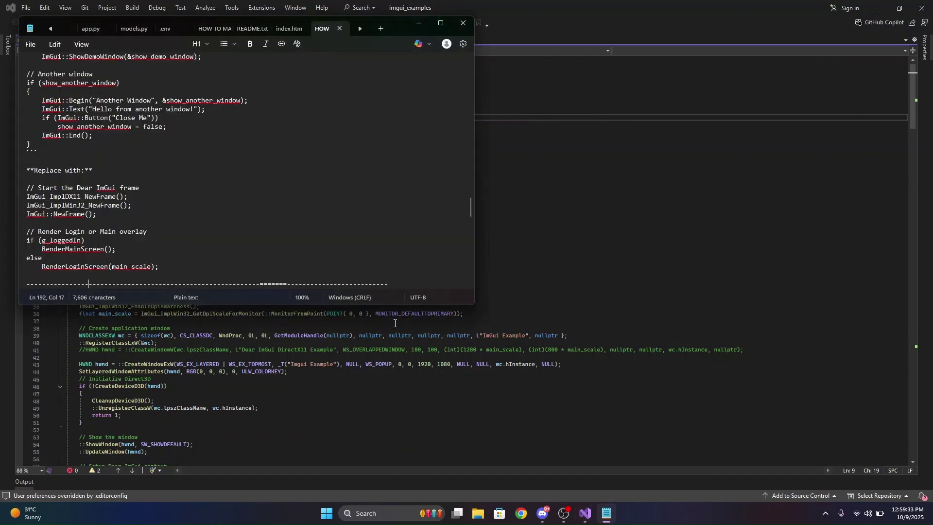
click(441, 23)
scroll(799, 205, up, 2)
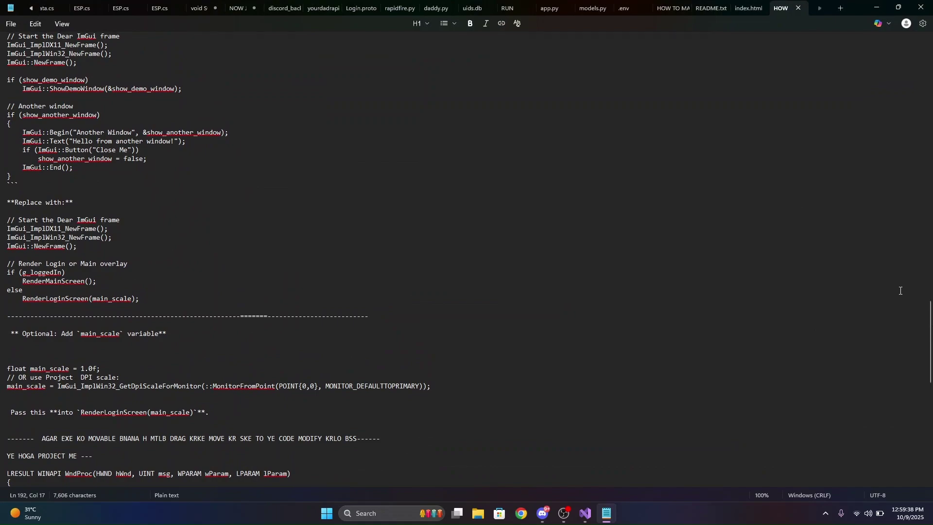
scroll(900, 291, up, 3)
scroll(897, 291, up, 5)
scroll(893, 291, up, 5)
scroll(886, 292, up, 5)
scroll(885, 292, up, 5)
- Select the '#include <string>' line at the top of the notes and copy it
triple_click(460, 210)
scroll(460, 208, down, 1)
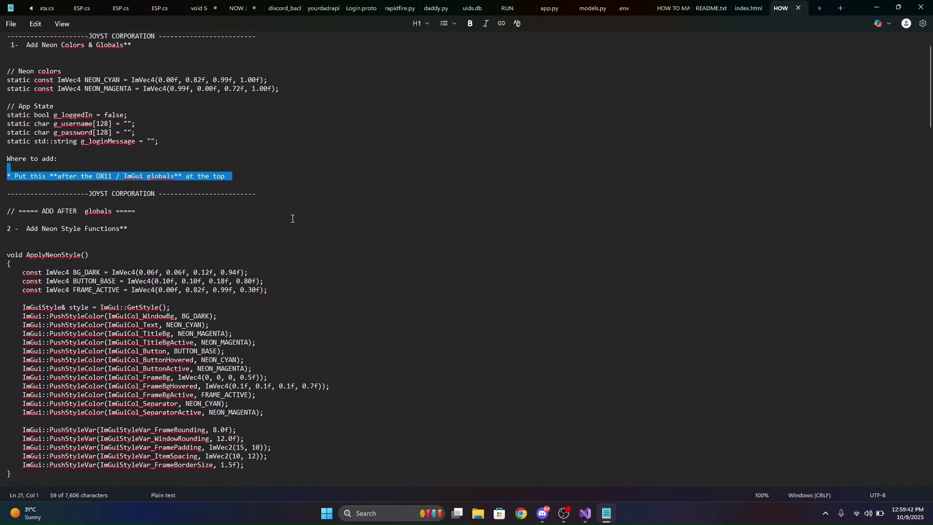
click(208, 151)
scroll(216, 160, up, 1)
double_click(58, 43)
drag(7, 62, 96, 80)
drag(18, 79, 128, 79)
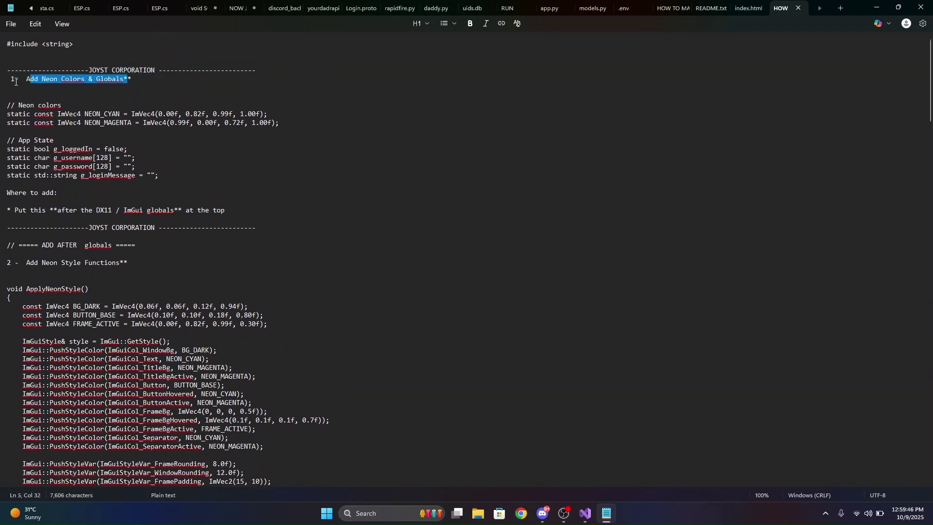
click(9, 84)
drag(18, 105, 99, 139)
click(42, 183)
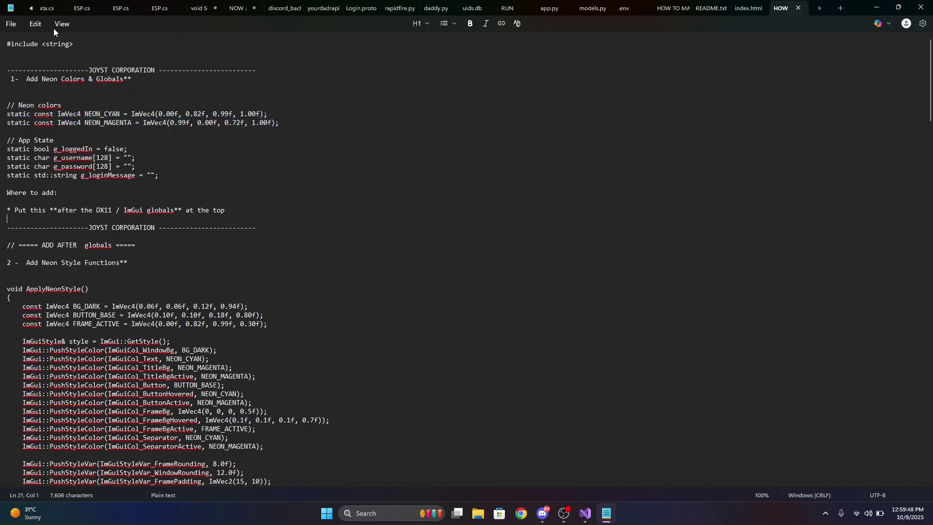
drag(73, 43, 1, 48)
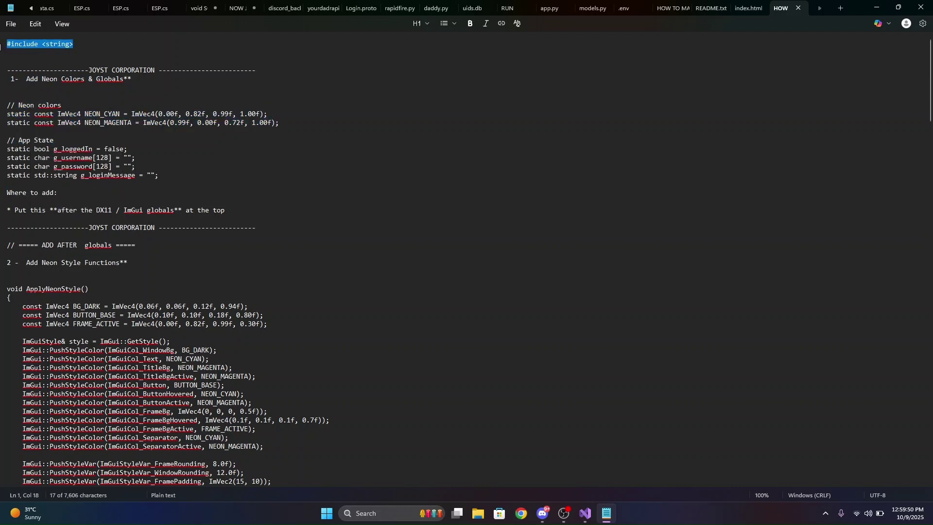
right_click(33, 46)
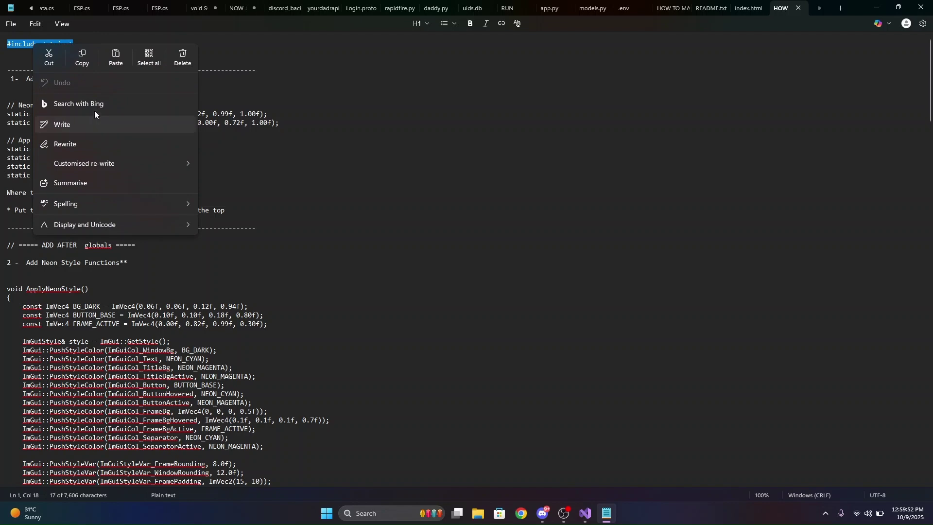
click(80, 55)
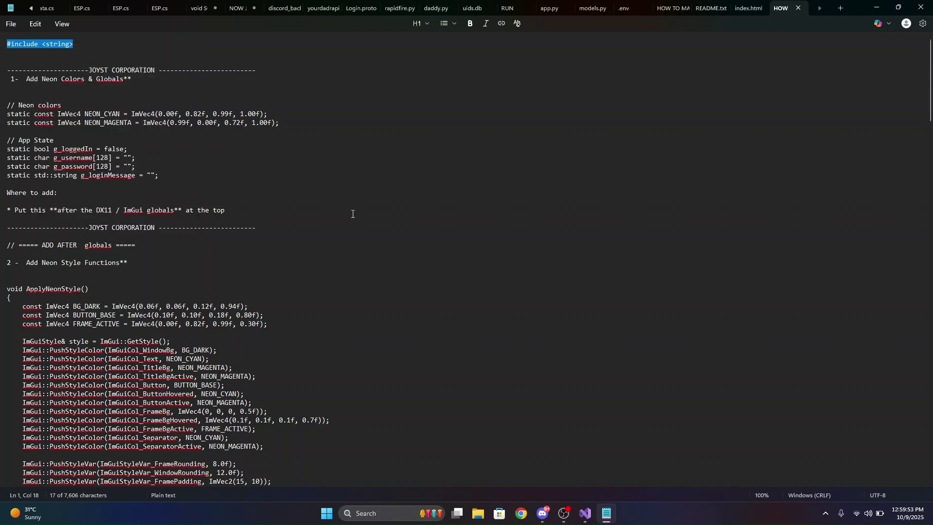
- Paste #include <string> on a new line after the tchar.h include, then return to the notes
click(563, 514)
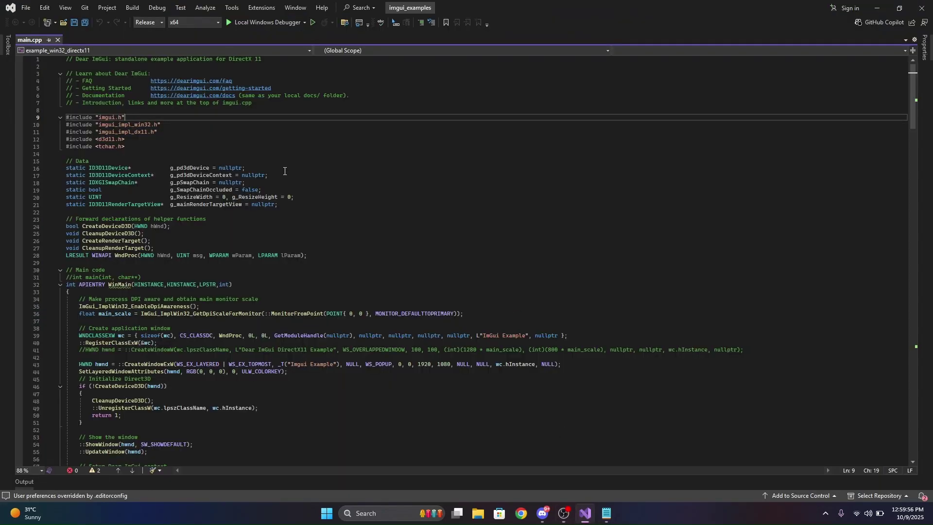
click(162, 150)
key(Return)
key(ctrl+v)
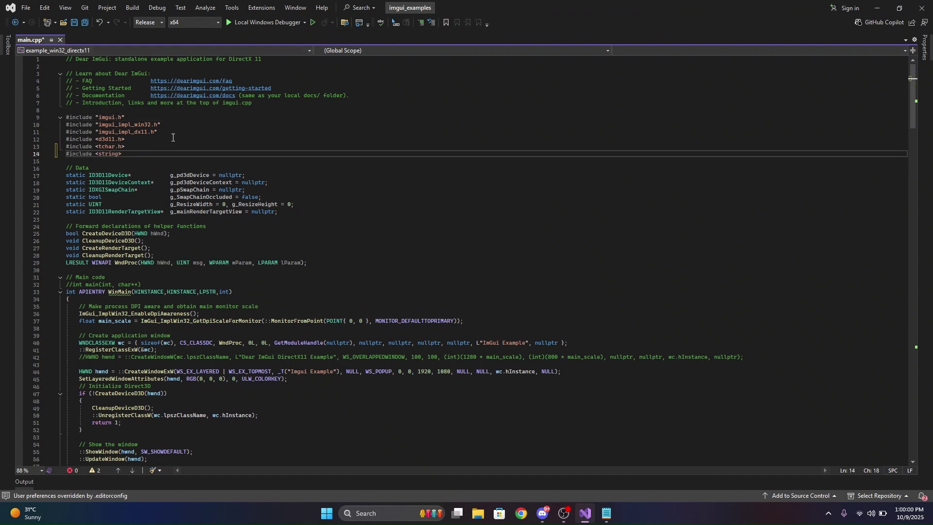
ctrl+scroll(172, 148, up, 2)
ctrl+scroll(172, 166, up, 2)
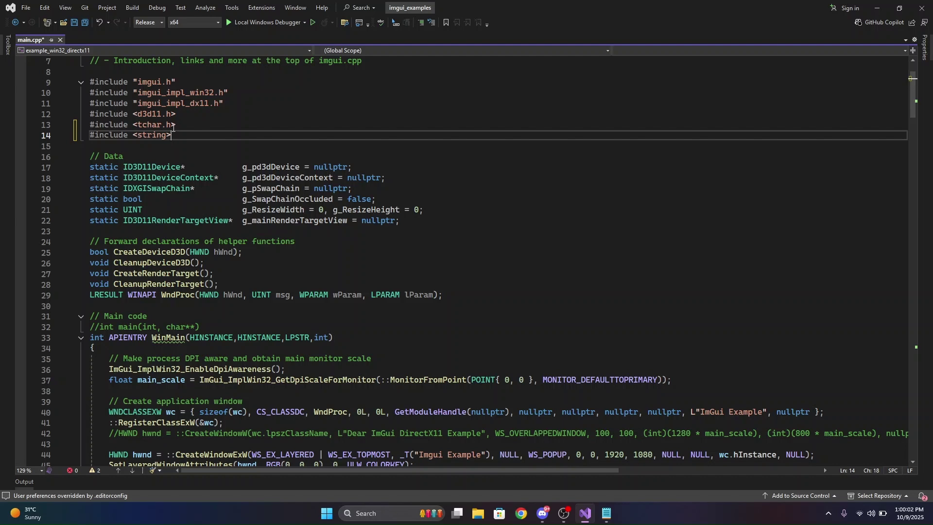
ctrl+scroll(174, 125, down, 1)
click(150, 167)
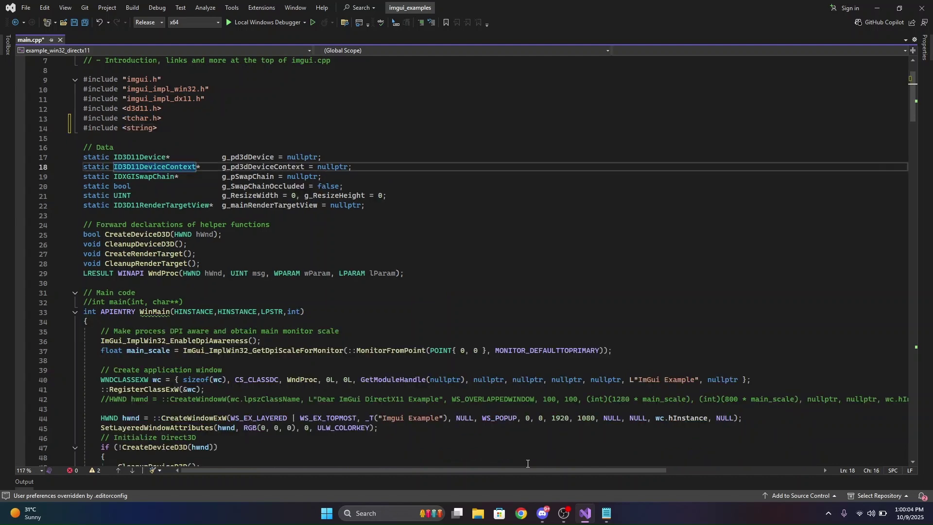
click(606, 513)
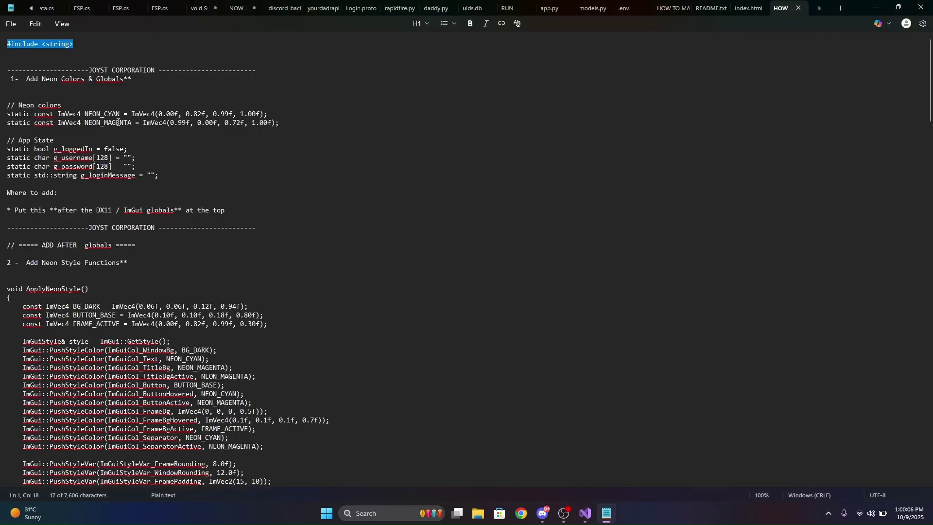
- Select the notes' NEON_CYAN and NEON_MAGENTA constants through the App State login variables
drag(53, 78, 123, 81)
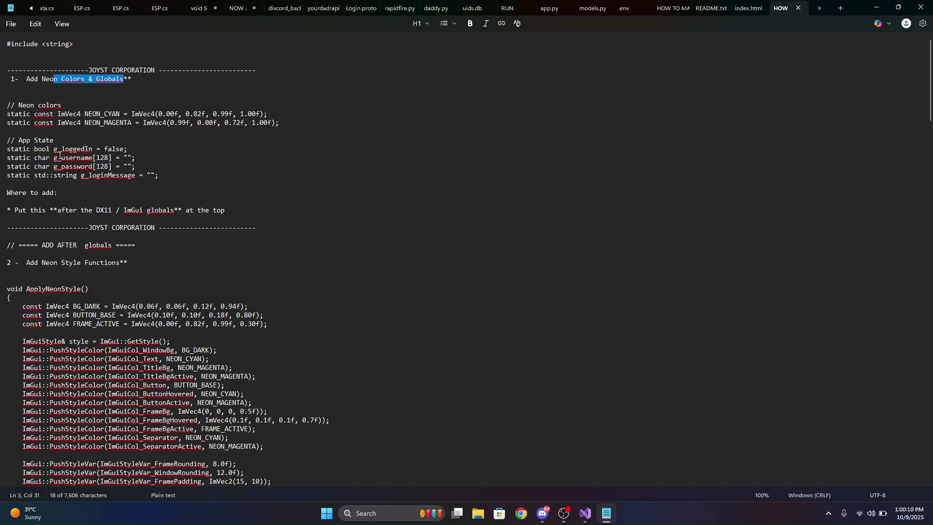
mouse_move(62, 194)
mouse_down()
mouse_move(8, 194)
mouse_move(225, 211)
mouse_up()
click(11, 194)
click(230, 210)
drag(163, 176, 8, 115)
key(alt+Tab)
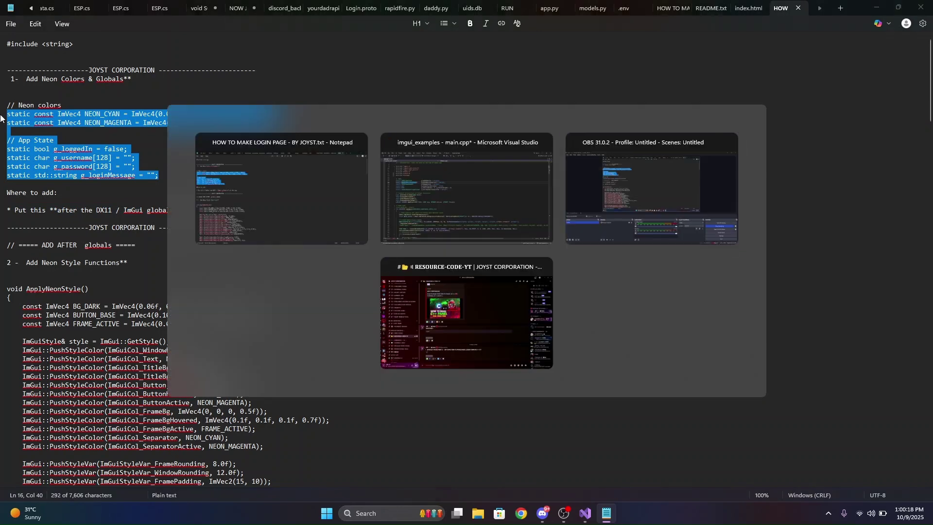
- Paste the neon constants and App State variables below the Data globals, with blank lines around them
key(alt+Tab)
key(alt+Tab)
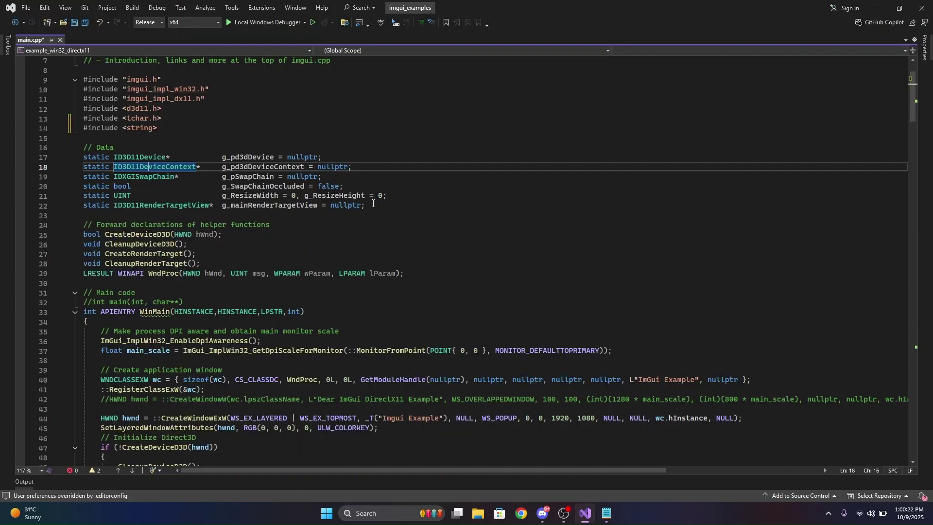
click(374, 205)
key(Return)
key(Return)
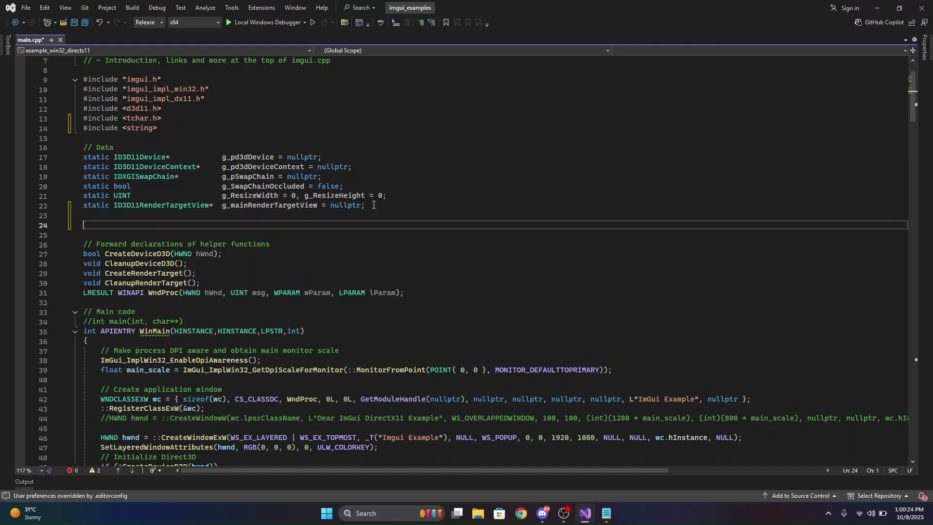
key(ctrl+v)
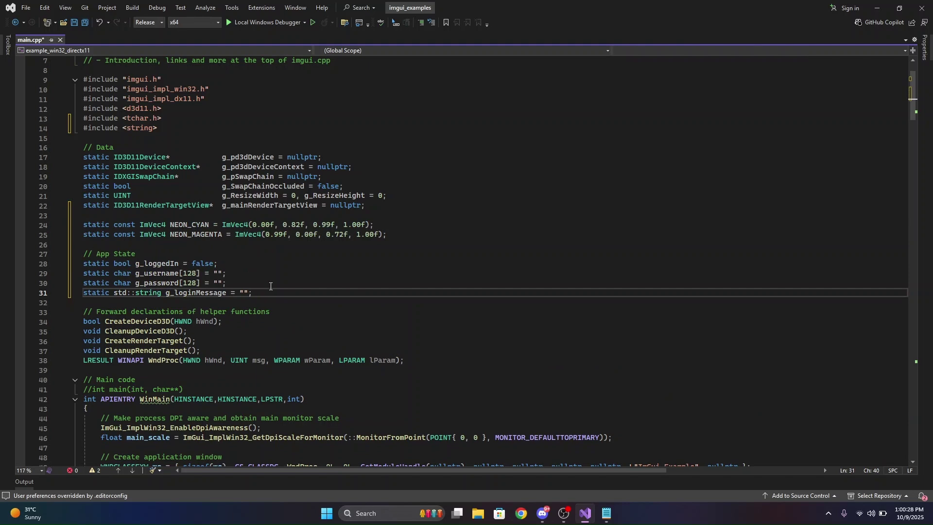
key(Return)
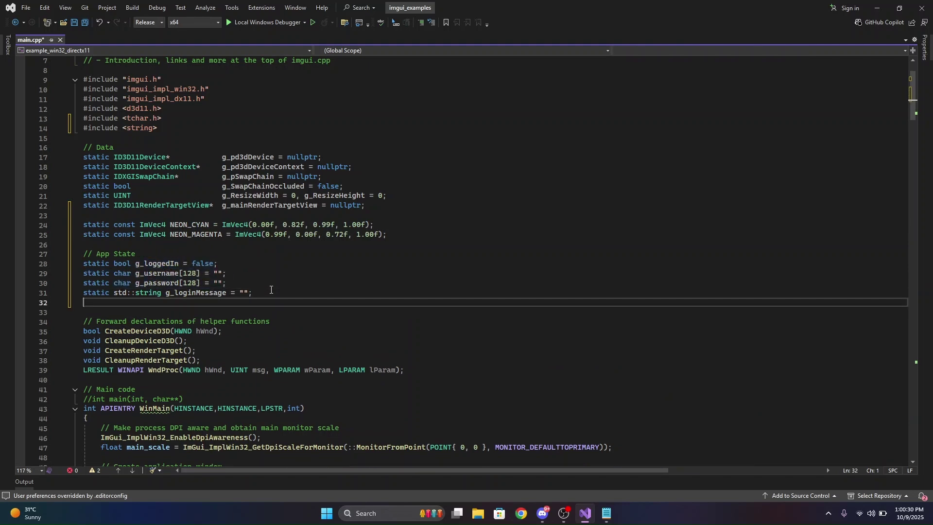
key(Return)
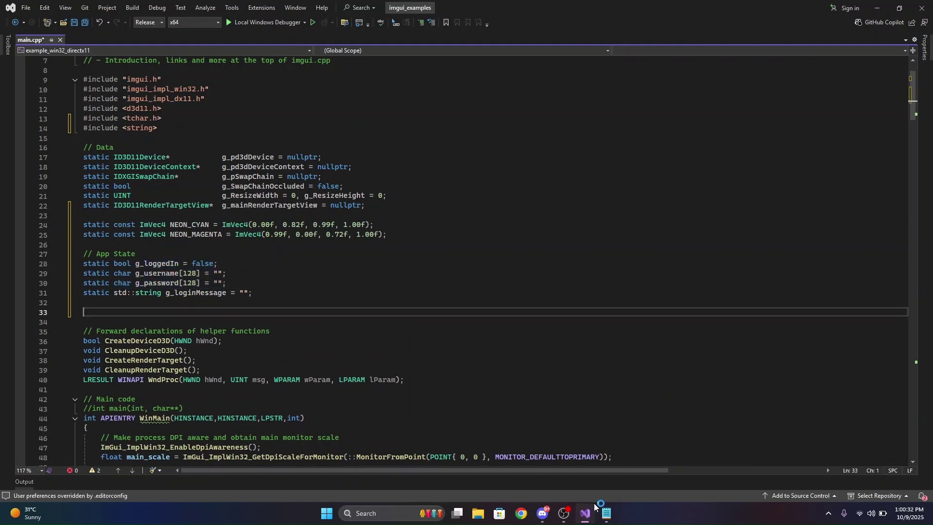
- Select the ApplyNeonStyle and PopNeonStyle function code in the setup notes
click(606, 514)
click(564, 514)
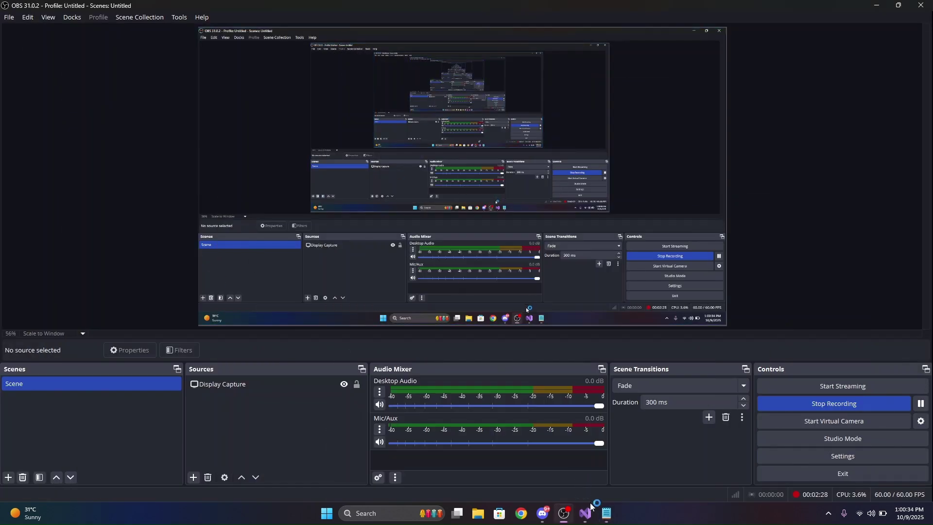
click(606, 514)
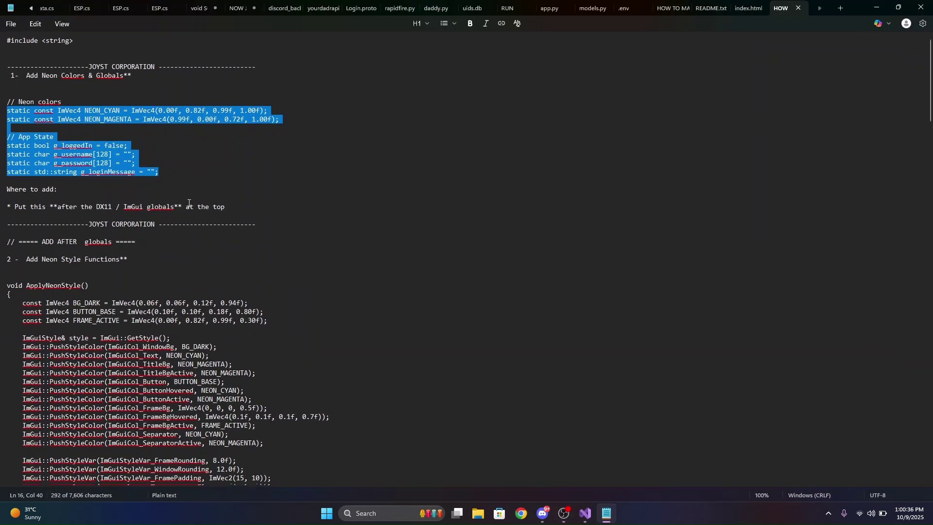
scroll(130, 209, down, 1)
mouse_move(139, 211)
mouse_down()
mouse_move(49, 212)
mouse_move(118, 229)
mouse_up()
scroll(10, 263, down, 2)
drag(1, 202, 1, 464)
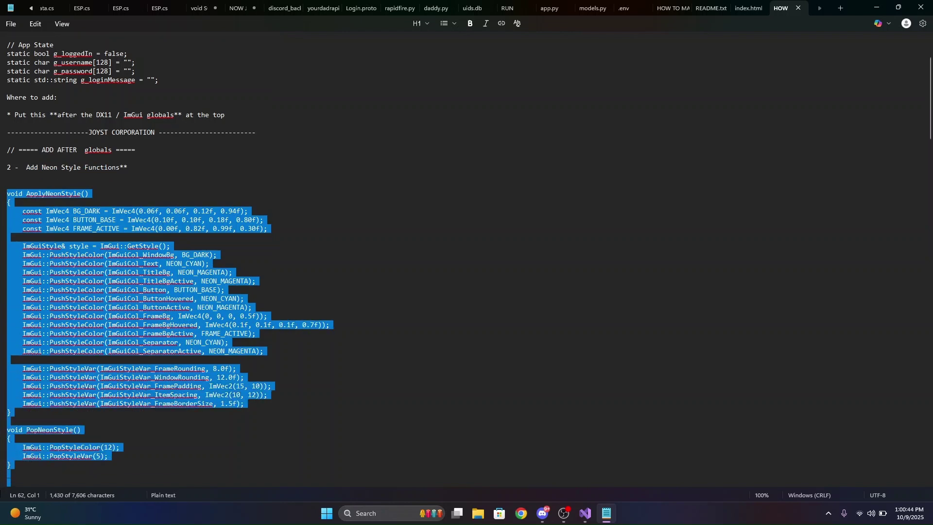
drag(2, 464, 15, 336)
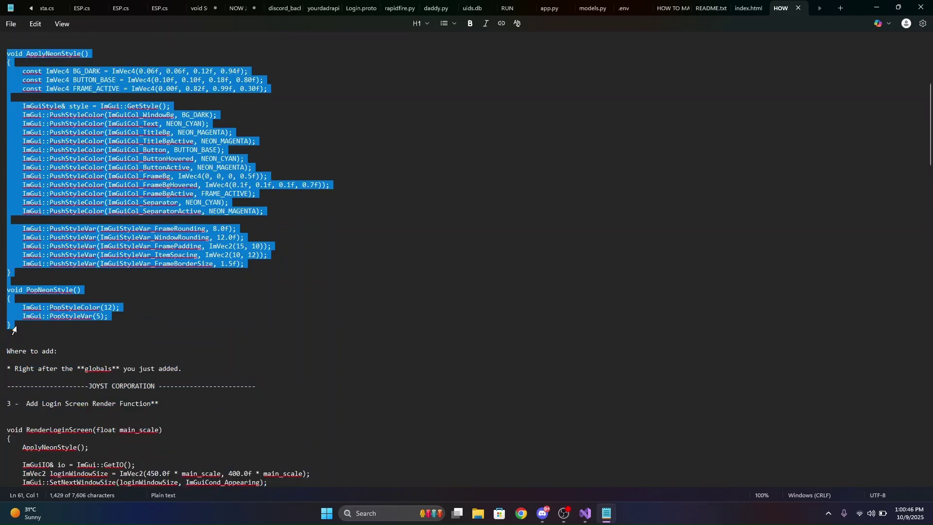
key(Right)
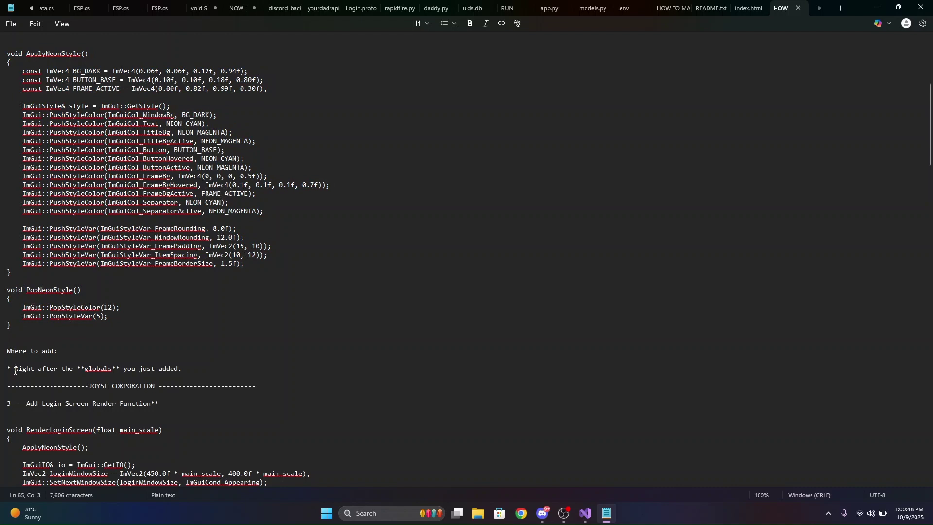
drag(15, 370, 181, 370)
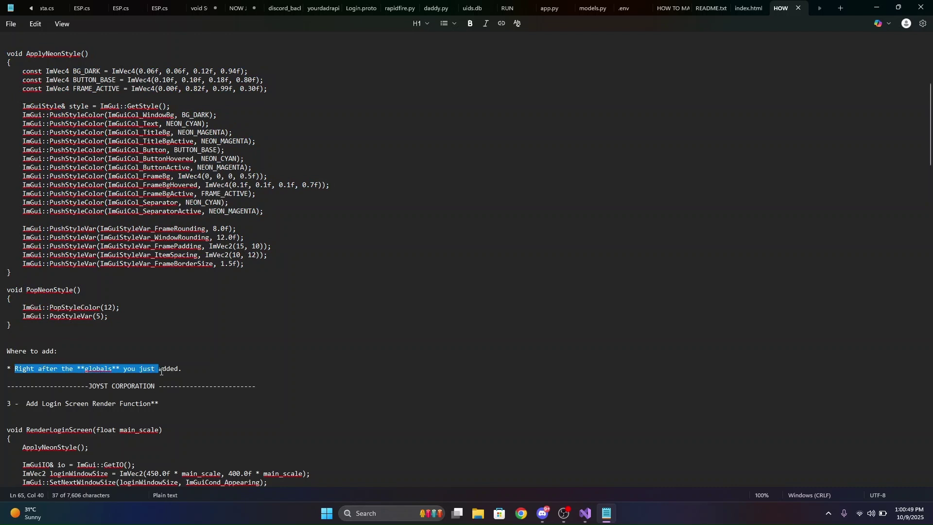
- Paste the neon style functions onto the empty line below the App State globals
click(585, 514)
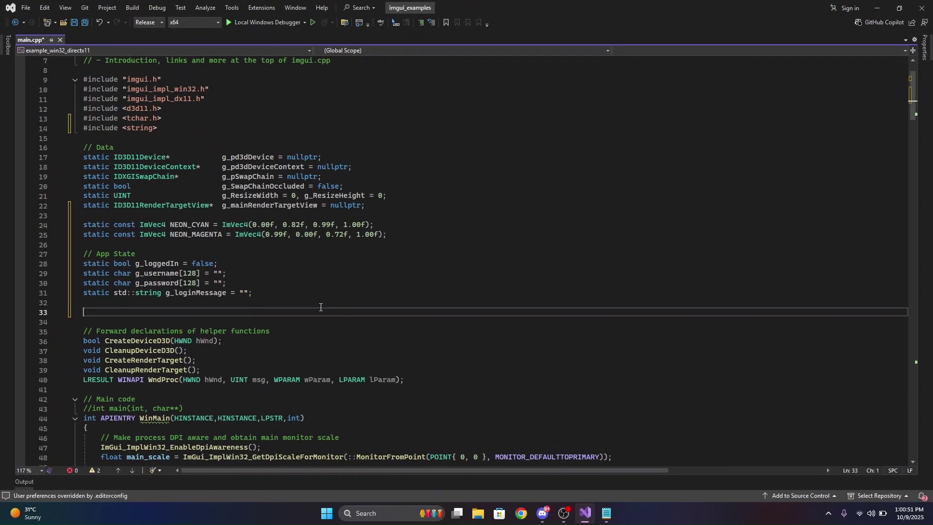
right_click(177, 315)
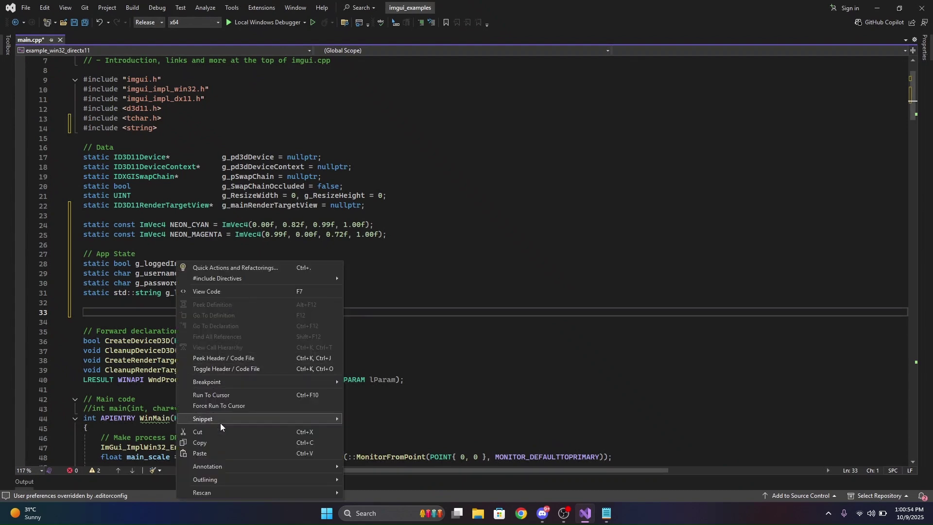
click(199, 453)
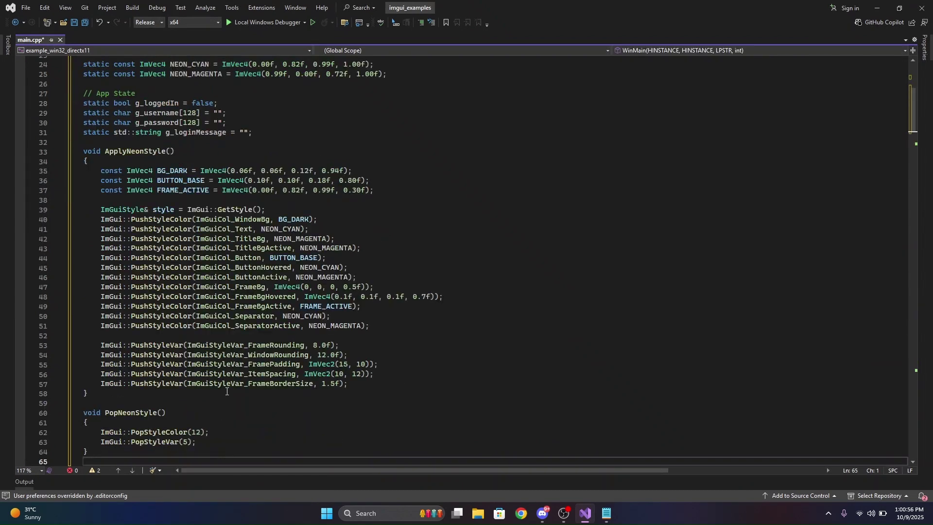
- Add a blank line after the style functions and select the guide's RenderLoginScreen function
key(Return)
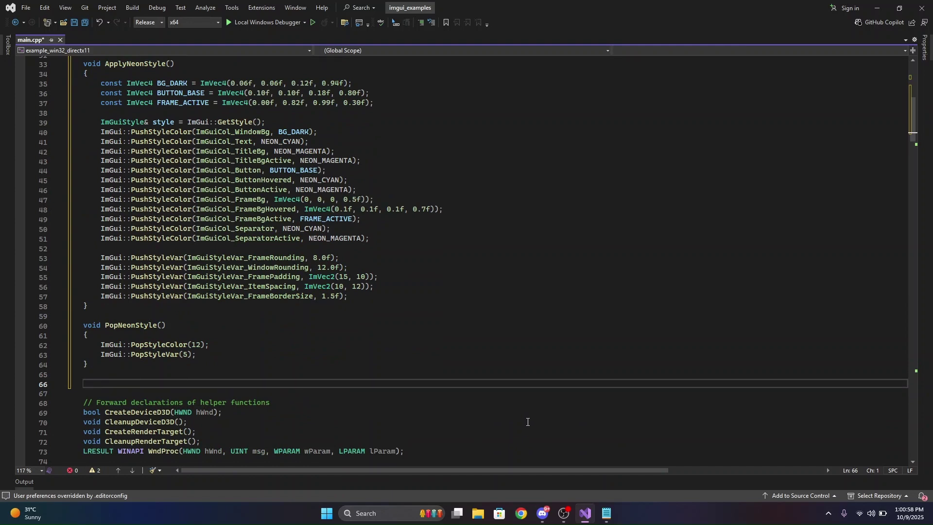
click(606, 512)
scroll(370, 377, down, 2)
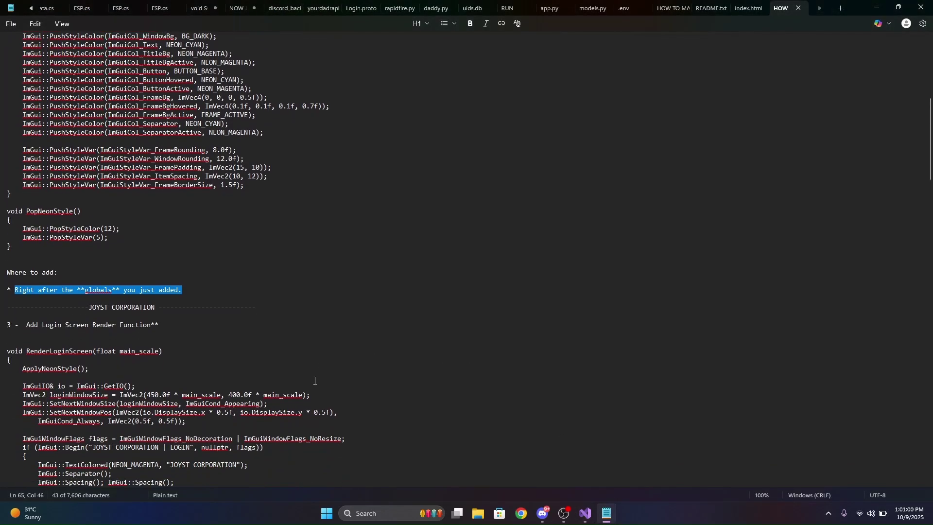
click(55, 333)
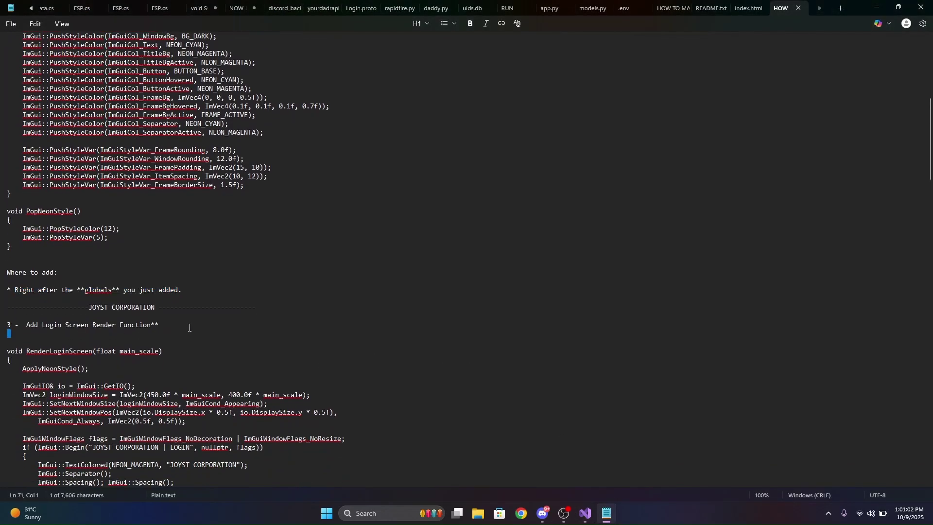
drag(42, 328, 82, 333)
scroll(83, 328, down, 3)
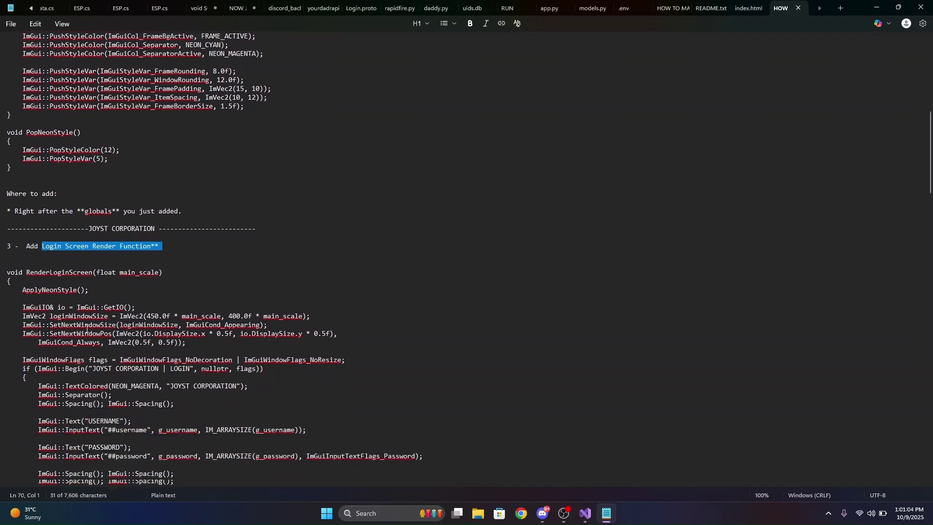
drag(6, 272, 14, 383)
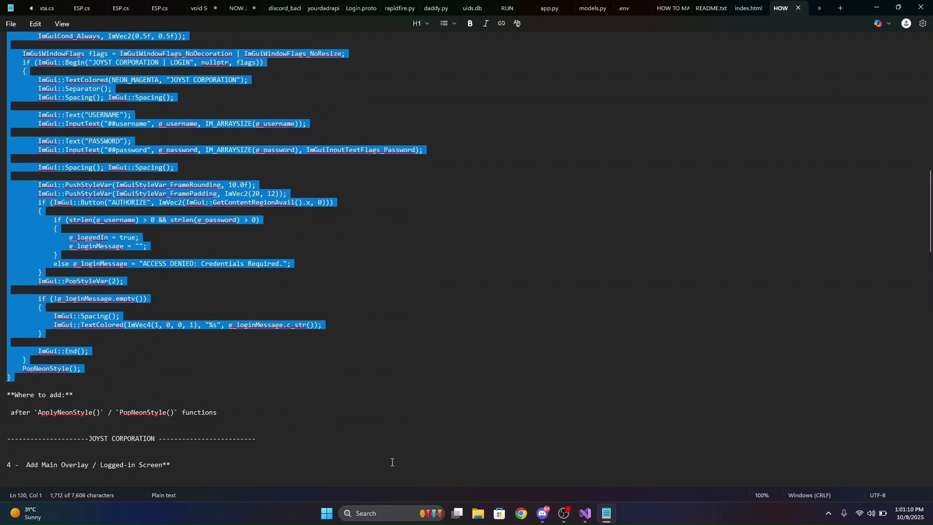
- Paste RenderLoginScreen into main.cpp after PopNeonStyle, then mark the guide's next placement note
click(584, 515)
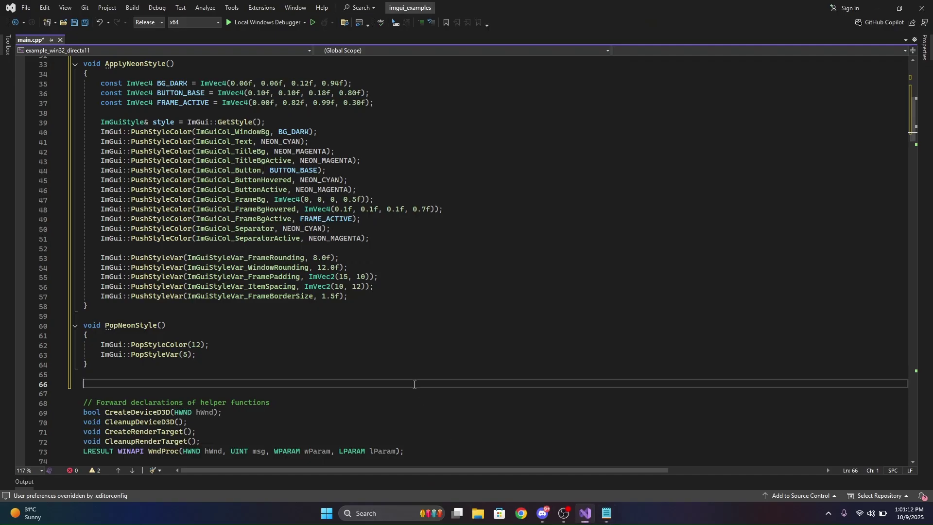
key(ctrl+v)
scroll(389, 363, down, 5)
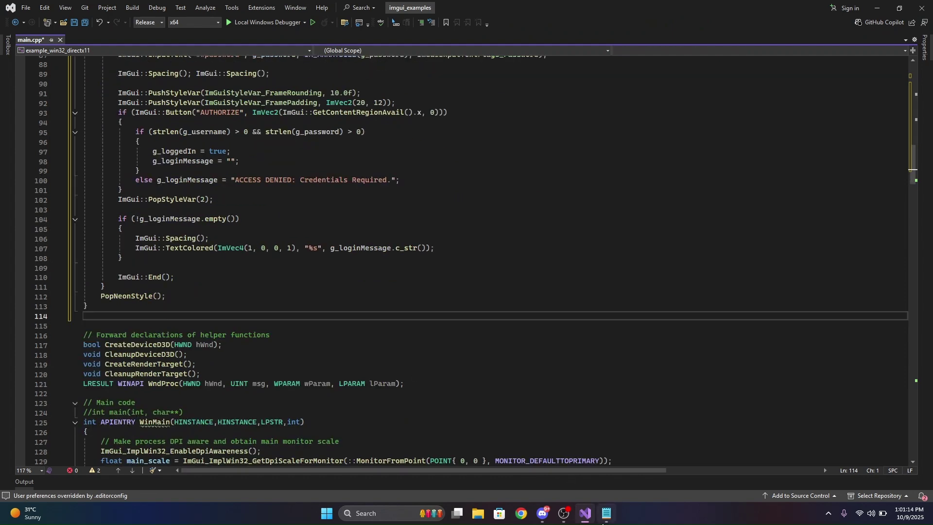
click(604, 513)
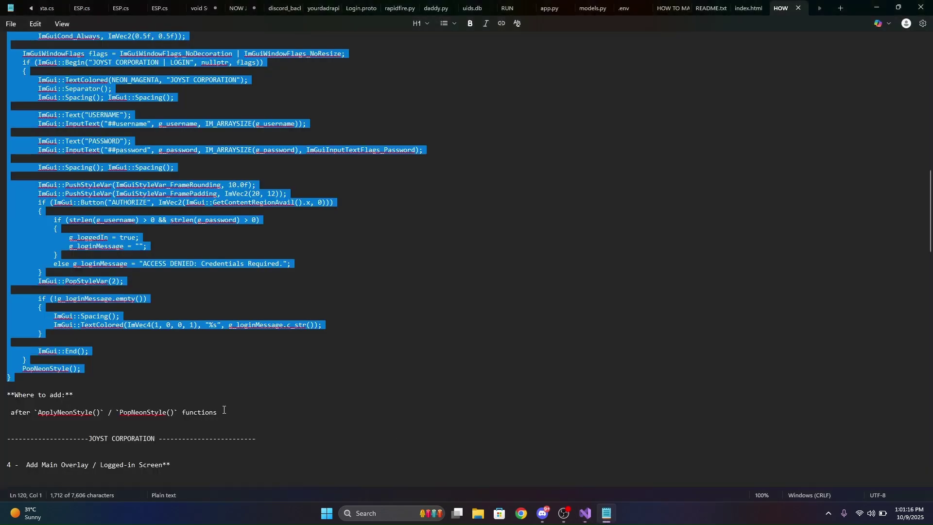
drag(223, 412, 82, 412)
- Select the guide's RenderMainScreen function and paste it on line 115, after RenderLoginScreen
click(113, 413)
scroll(73, 394, down, 5)
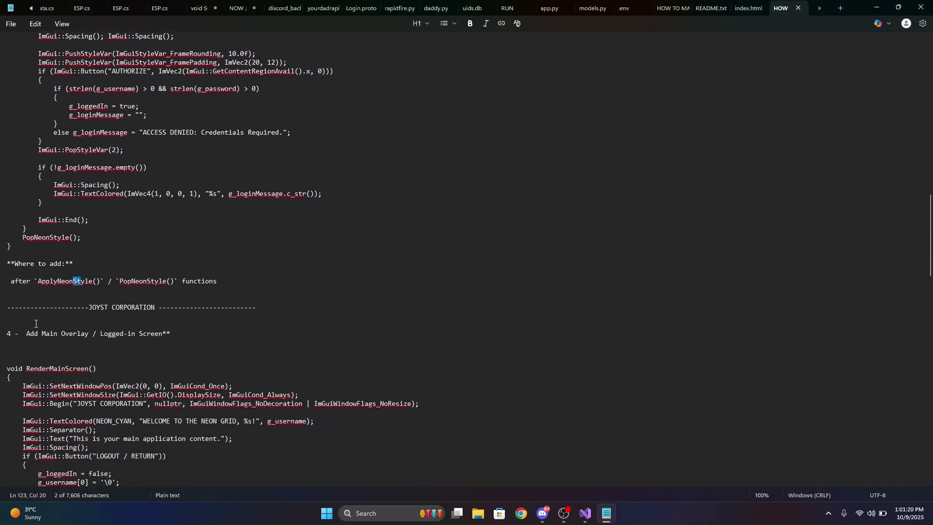
drag(27, 334, 170, 333)
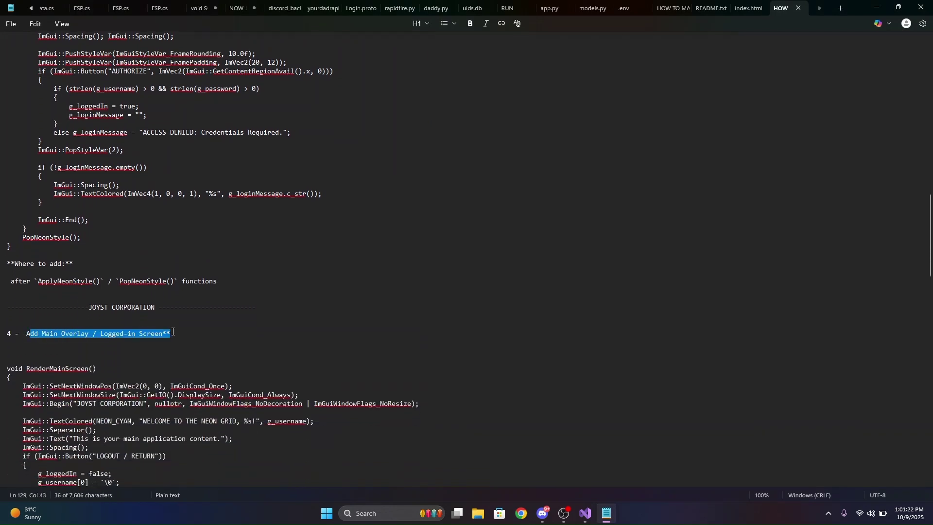
scroll(134, 331, down, 5)
scroll(46, 363, down, 1)
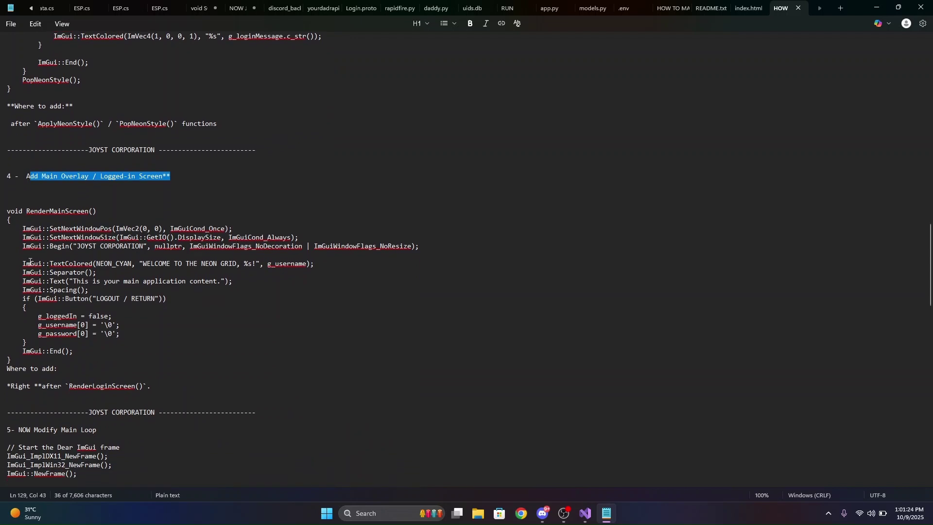
double_click(102, 386)
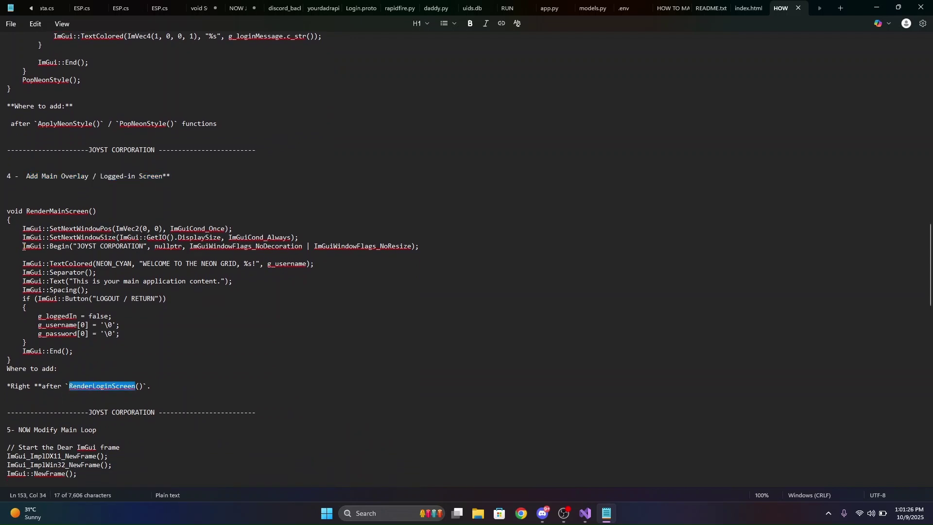
drag(25, 361, 1, 199)
key(ctrl+c)
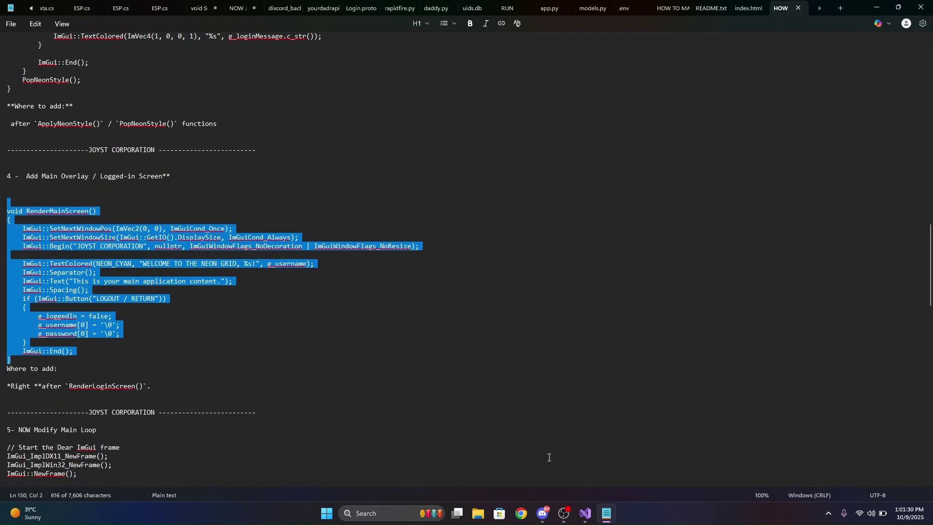
click(585, 514)
click(242, 312)
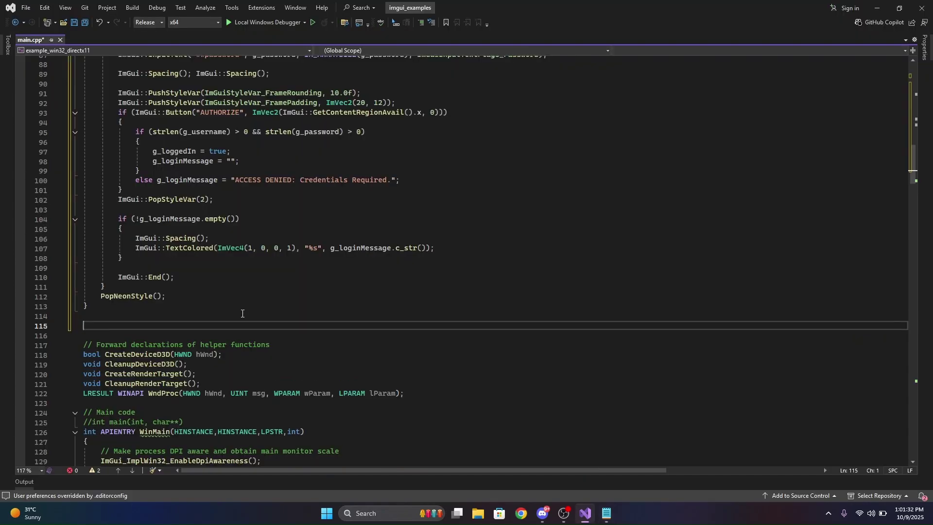
key(ctrl+v)
scroll(409, 379, down, 8)
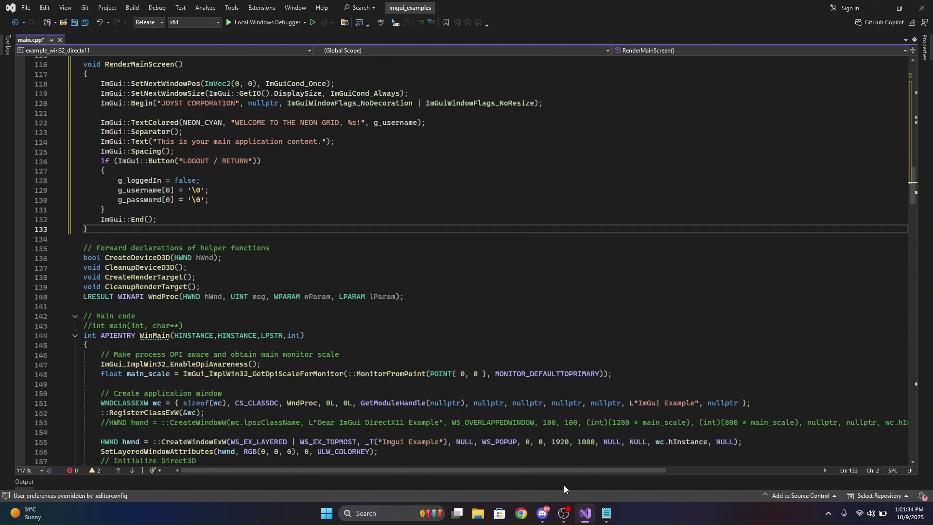
- Copy ImGui_ImplDX11_NewFrame(); from the guide and find it in main.cpp
click(606, 513)
scroll(255, 371, down, 3)
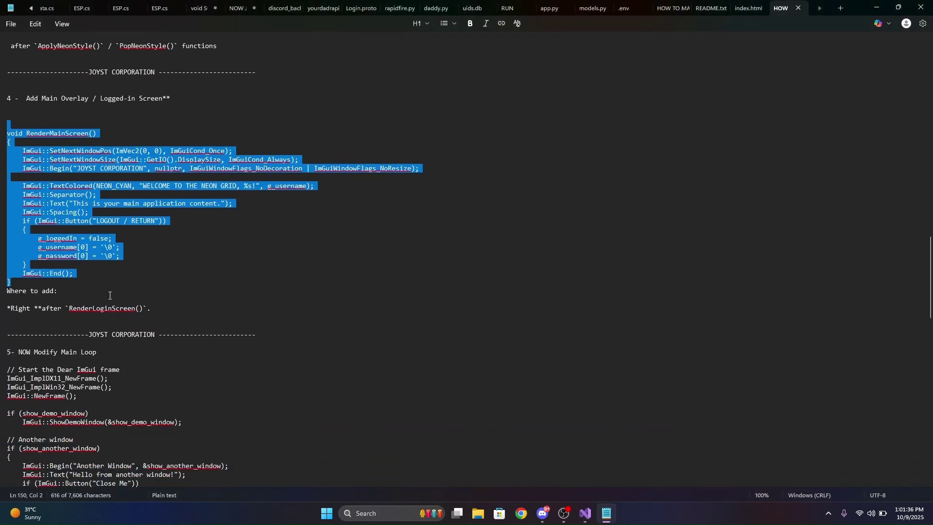
scroll(254, 371, down, 2)
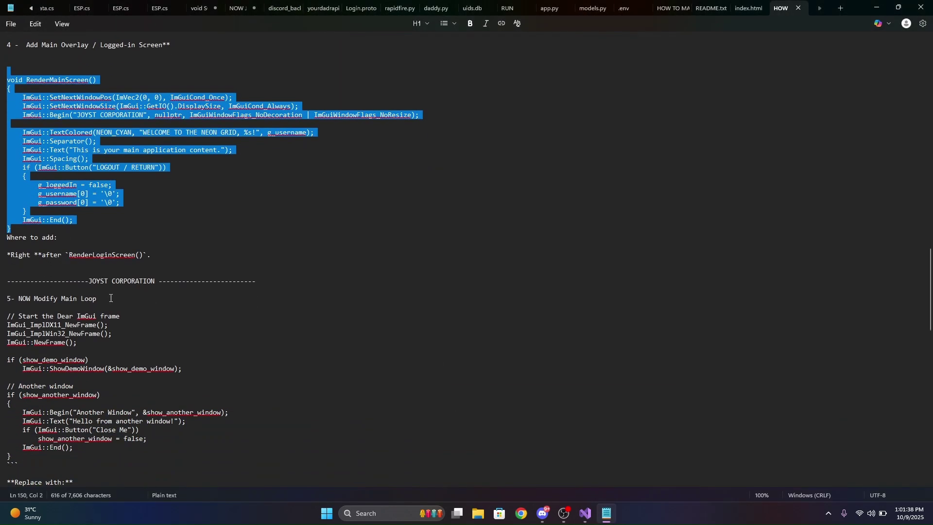
drag(114, 296, 13, 300)
scroll(14, 303, down, 3)
scroll(34, 322, down, 2)
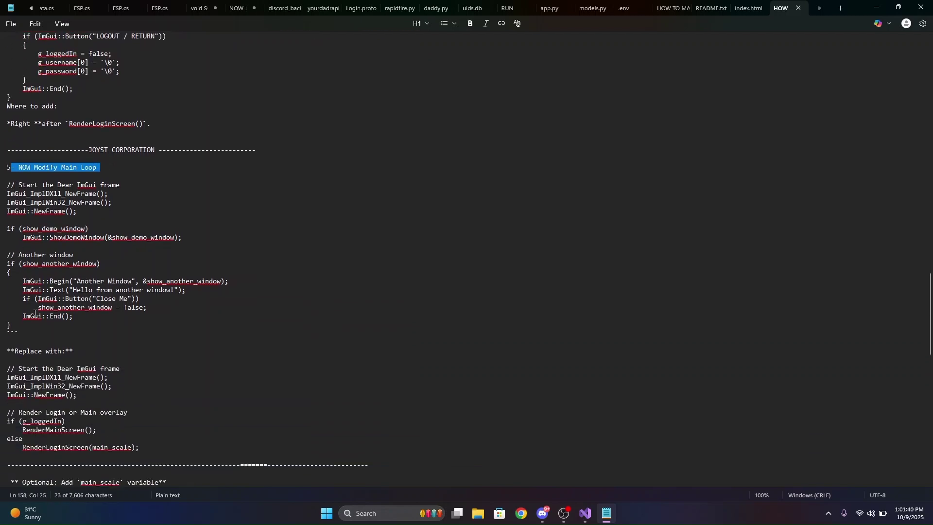
click(34, 326)
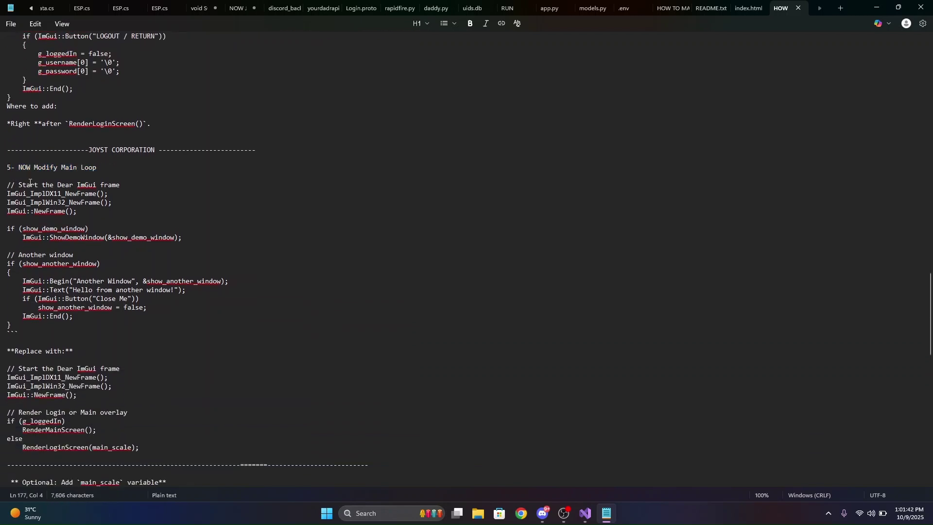
drag(110, 192, 7, 193)
key(ctrl+c)
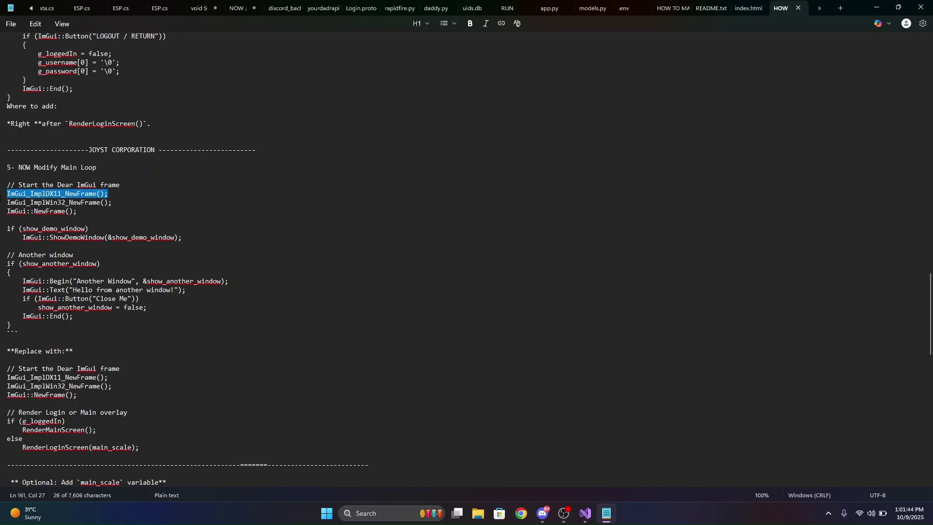
click(585, 513)
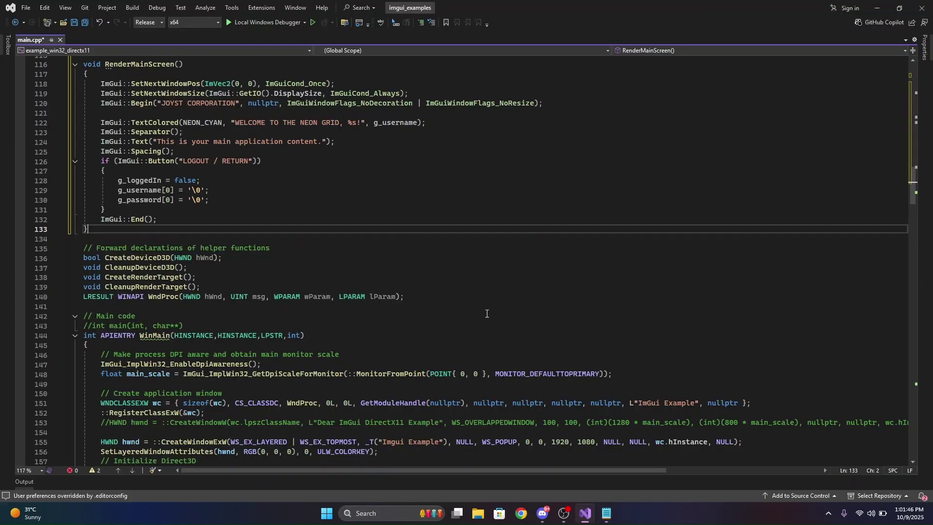
click(476, 286)
key(ctrl+f)
key(ctrl+v)
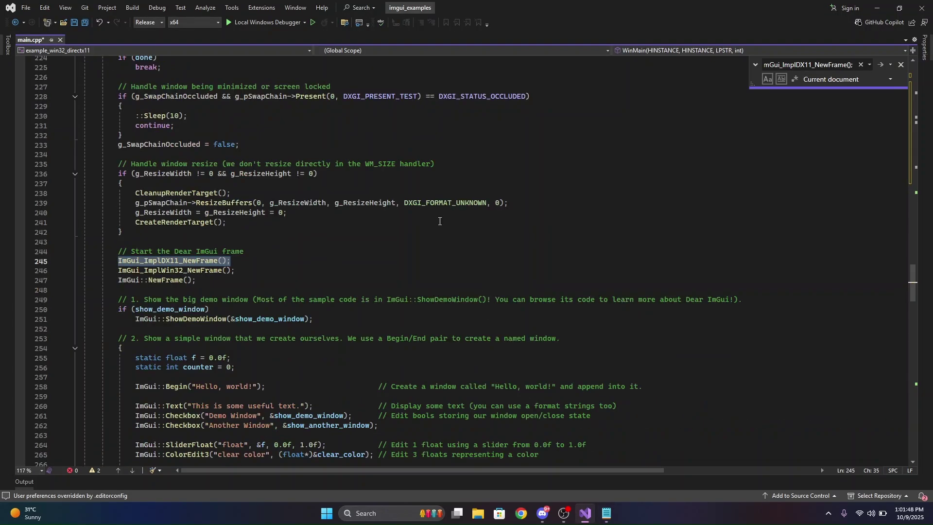
key(Escape)
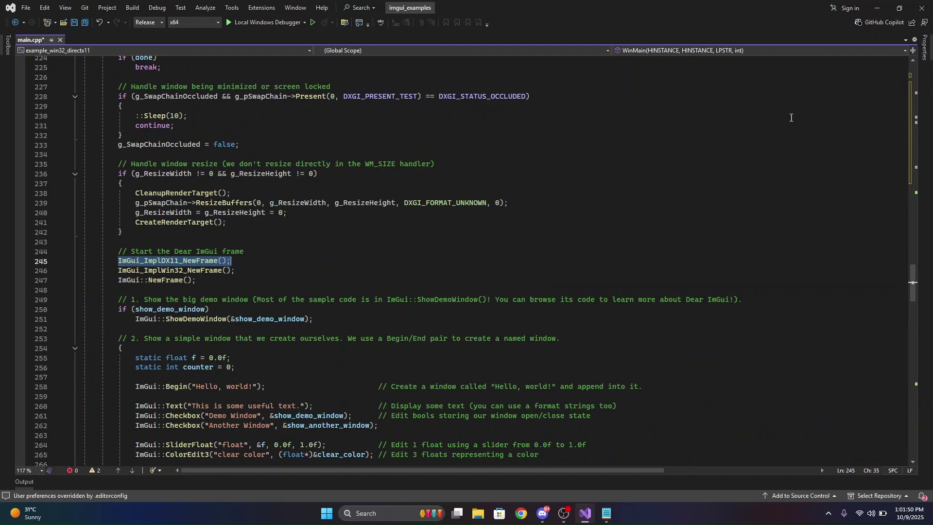
- Select main.cpp lines 245–284, from the frame start through the Another Window block
click(510, 203)
scroll(513, 230, down, 3)
scroll(188, 146, down, 3)
drag(118, 86, 111, 250)
key(ctrl+c)
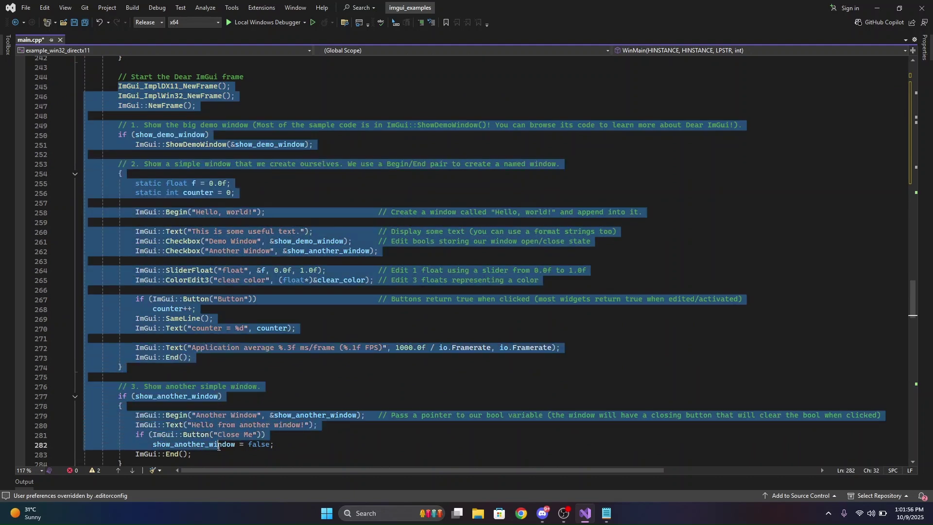
mouse_move(111, 250)
mouse_down()
mouse_move(218, 480)
mouse_move(198, 226)
mouse_move(169, 238)
mouse_up()
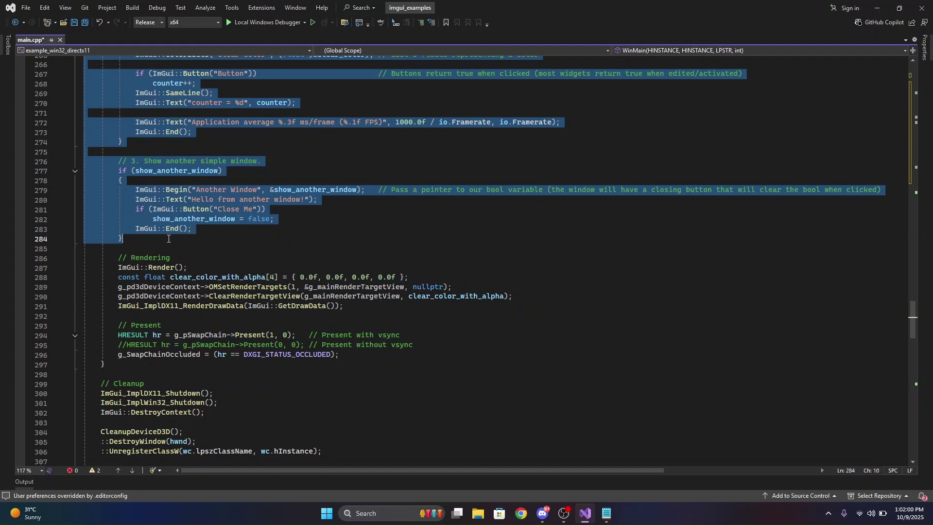
- Replace the guide's short ImGui frame snippet with the full demo loop code
click(607, 514)
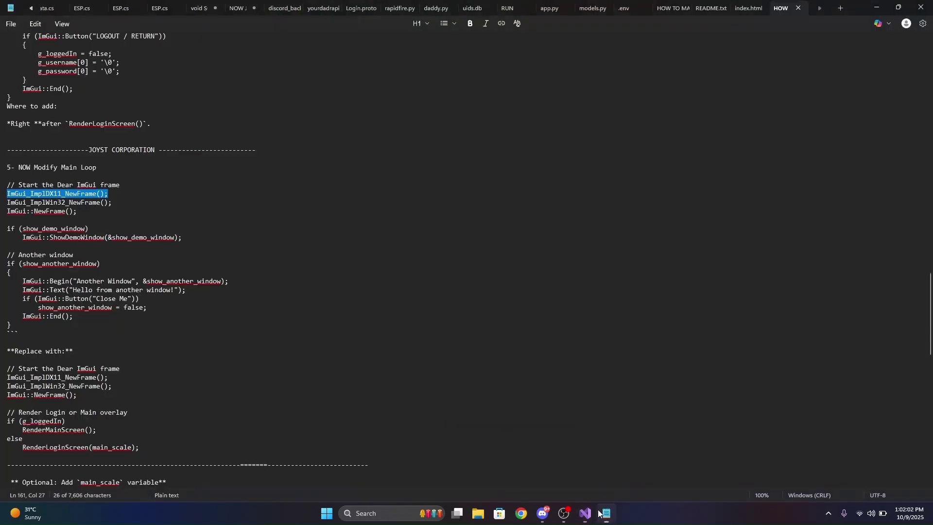
scroll(310, 404, down, 3)
click(59, 280)
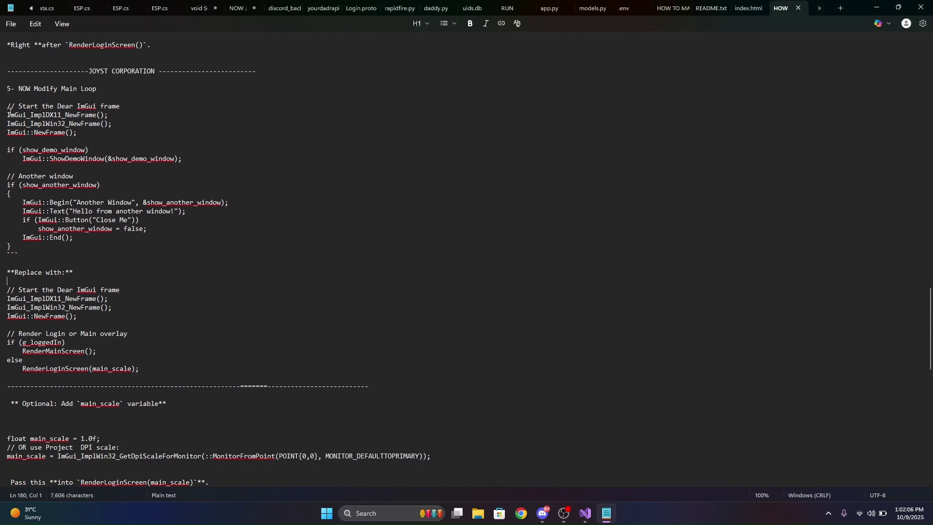
drag(8, 107, 16, 246)
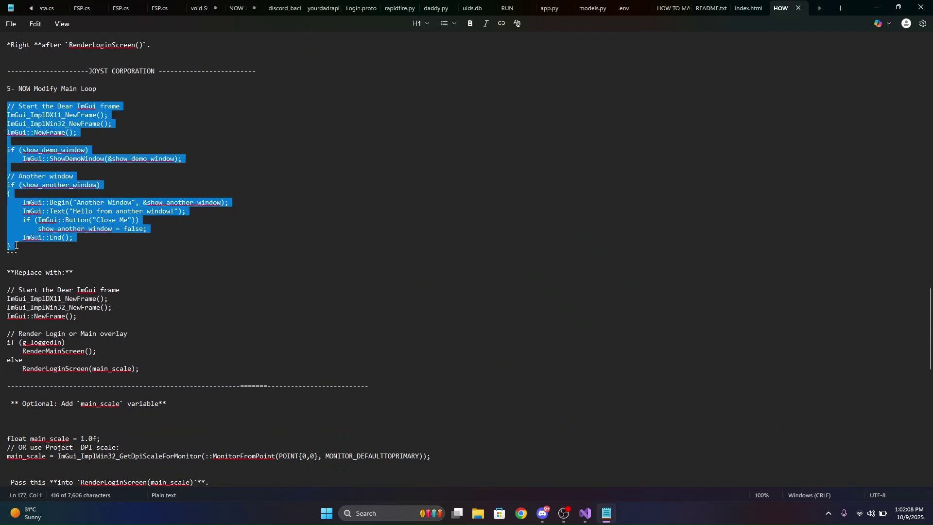
key(ctrl+v)
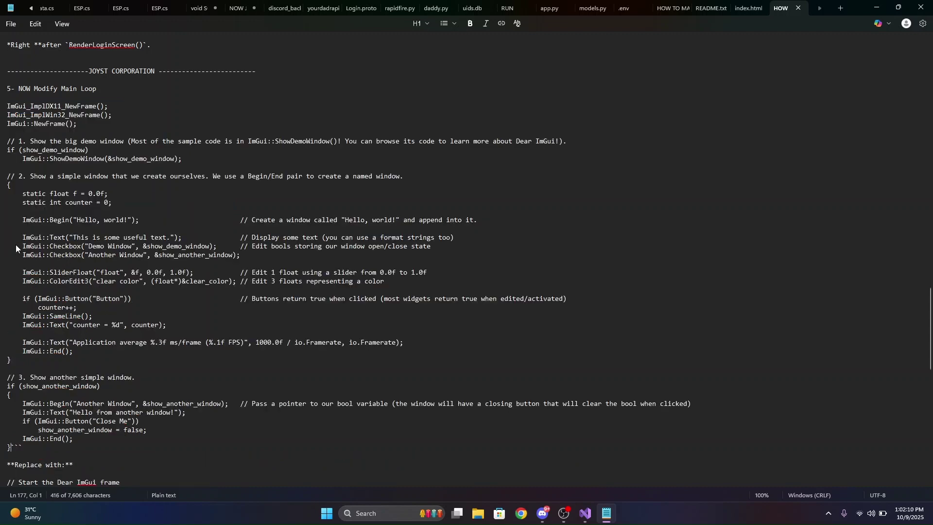
scroll(468, 256, down, 2)
key(Return)
key(Return)
scroll(467, 255, up, 2)
scroll(466, 256, up, 1)
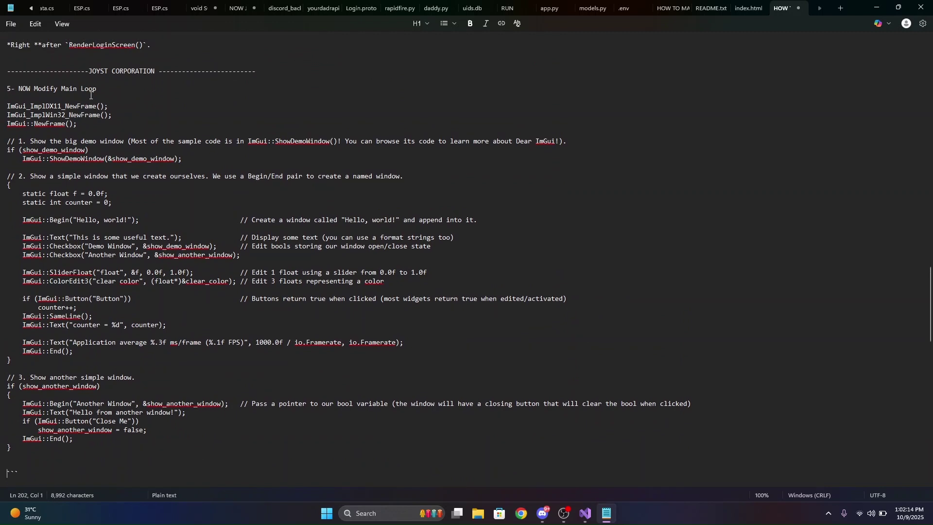
- Add a '=== SEARCH THISS IN PROJECT ===' header and an opening ``` fence above the code
click(101, 88)
key(Return)
key(Return)
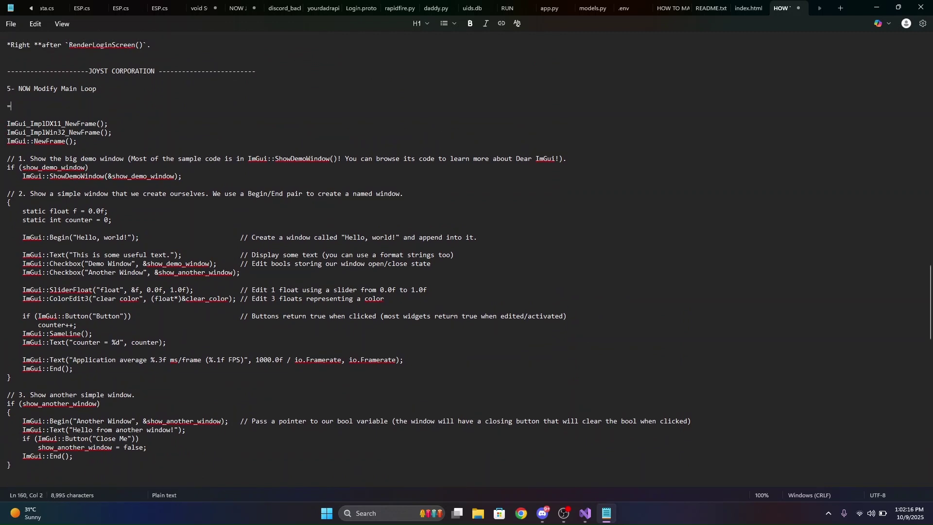
text(==========  SEARCH THISS IN PROJECT =======================)
click(38, 106)
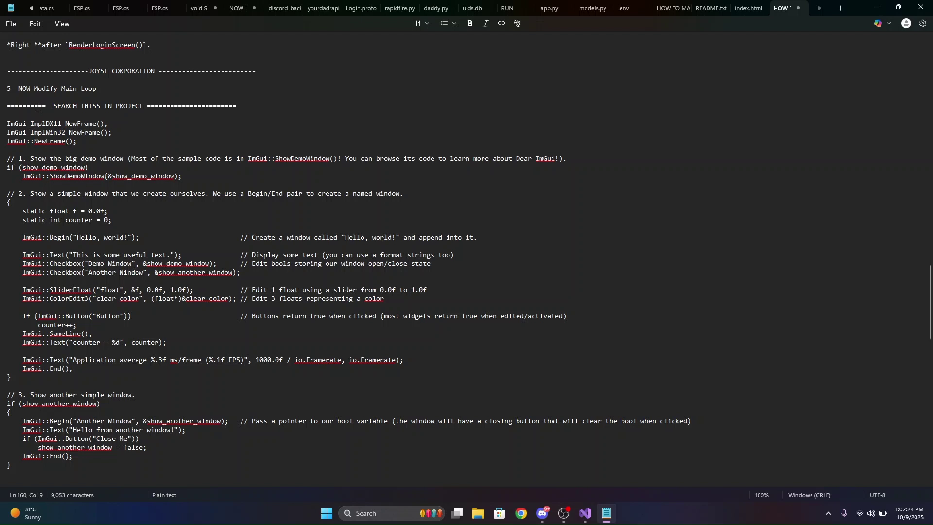
text(=========)
scroll(40, 144, down, 1)
scroll(66, 102, down, 1)
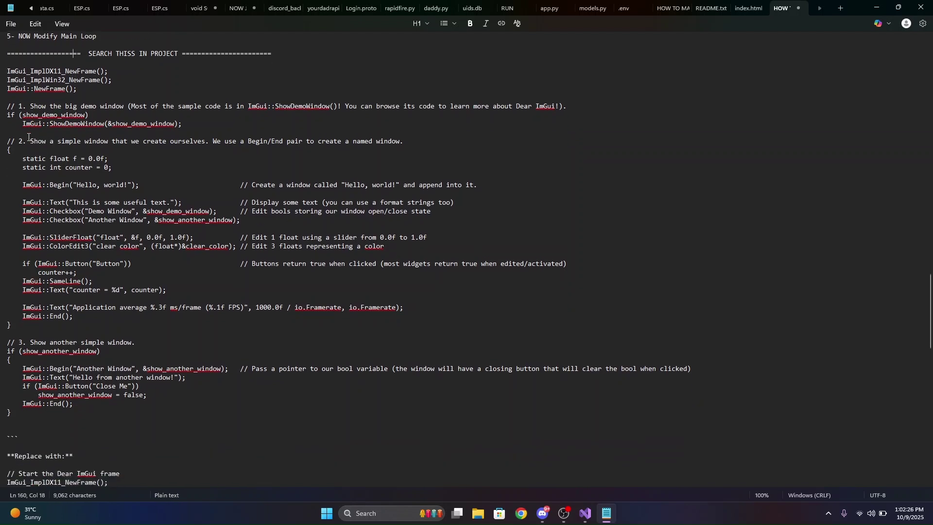
scroll(72, 149, down, 1)
scroll(73, 149, down, 2)
scroll(29, 110, up, 4)
click(20, 91)
key(Return)
text(``)
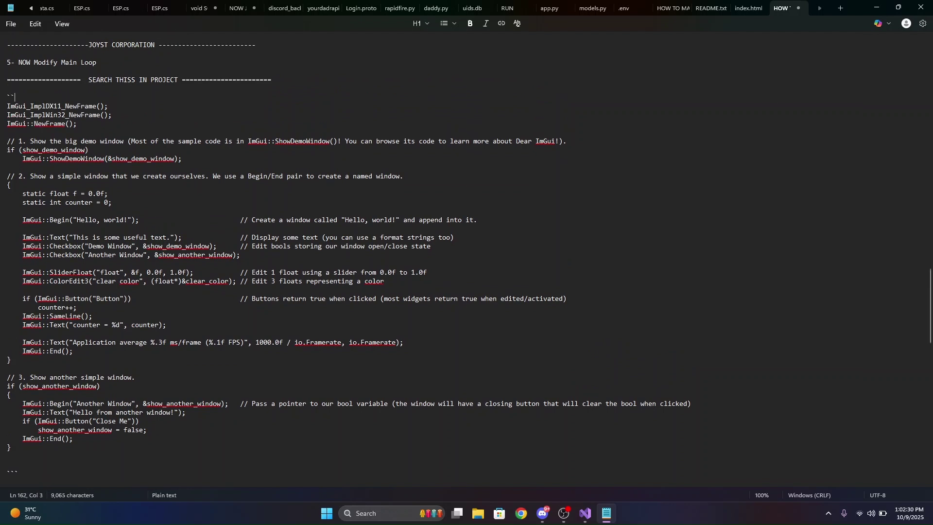
key(BackSpace)
scroll(47, 252, down, 4)
scroll(47, 252, down, 2)
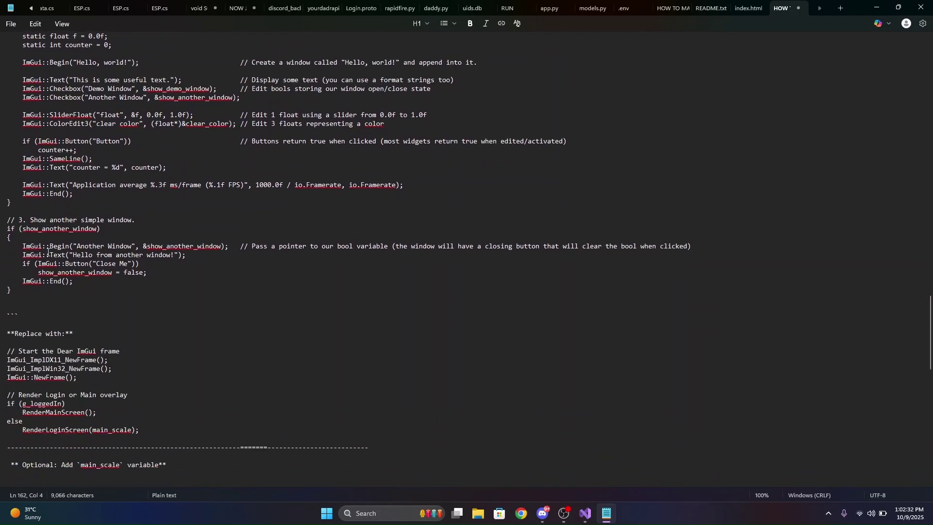
- Retitle 'Replace with' to 'Now Paste This Code THeren' and select the overlay code below it
click(56, 321)
click(65, 334)
key(BackSpace)
key(BackSpace)
key(BackSpace)
key(BackSpace)
key(BackSpace)
key(BackSpace)
key(BackSpace)
key(BackSpace)
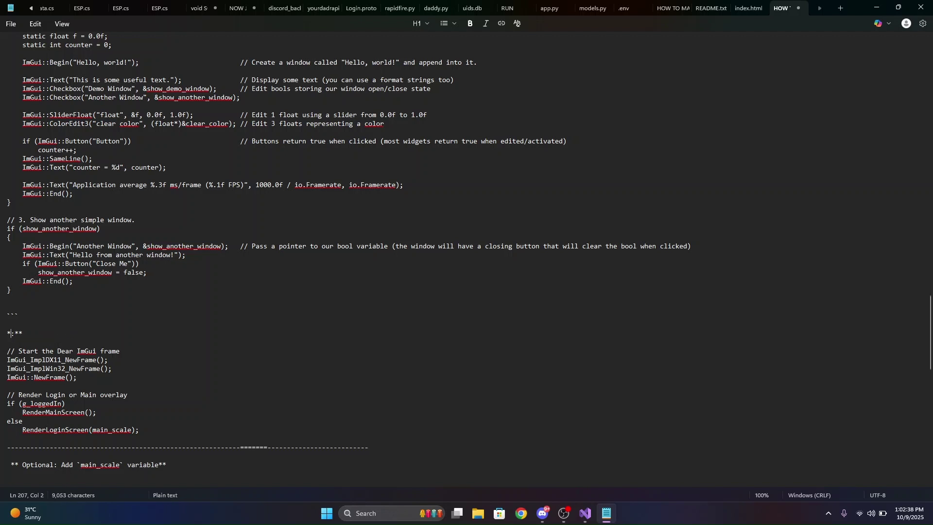
text(* Now Paste This Code )
text(THeren)
scroll(59, 334, down, 2)
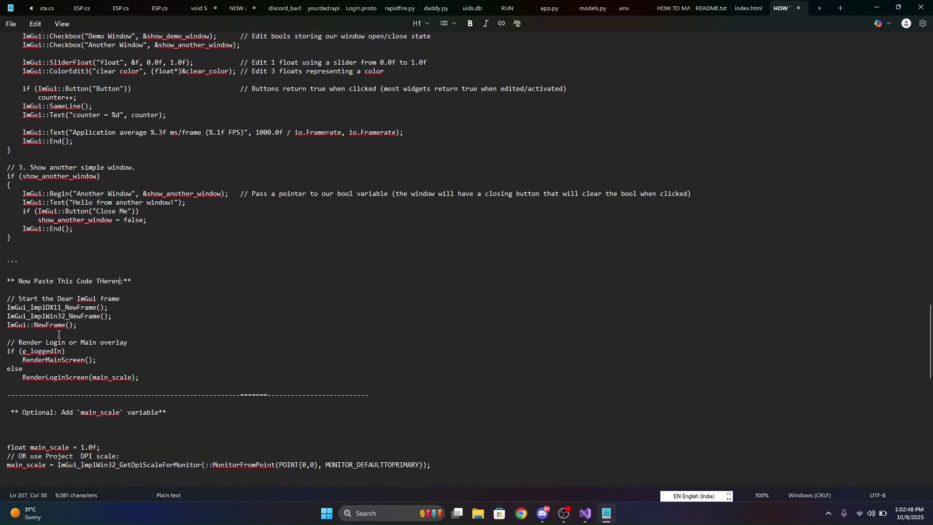
drag(139, 377, 3, 306)
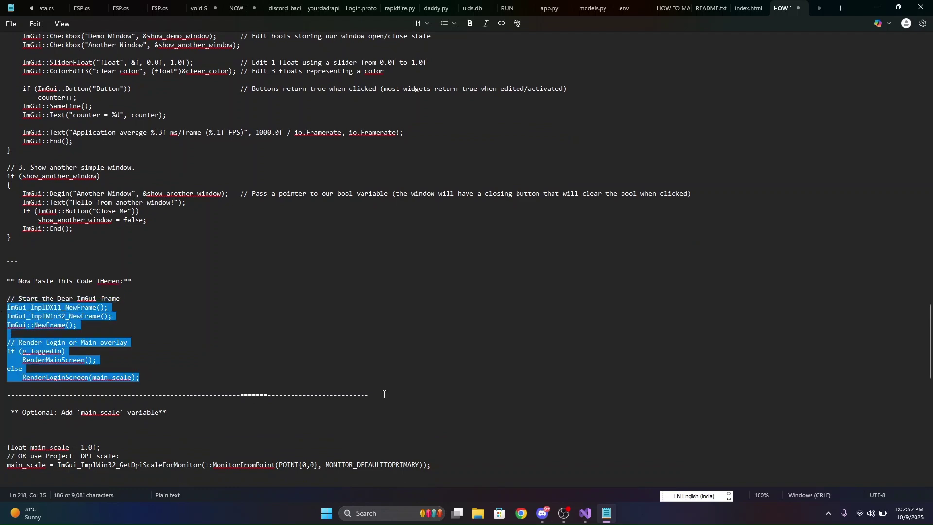
- Paste the login/main overlay code over the selected demo windows in main.cpp
click(585, 514)
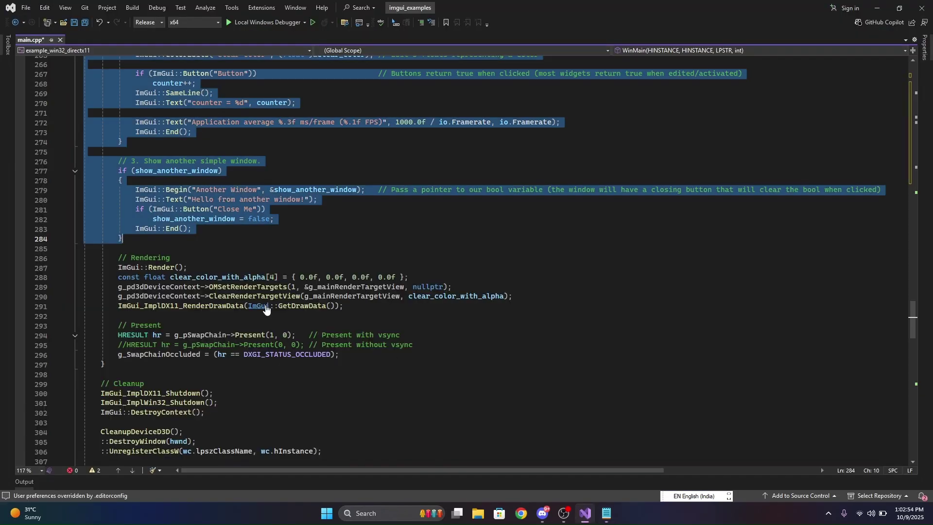
key(ctrl+v)
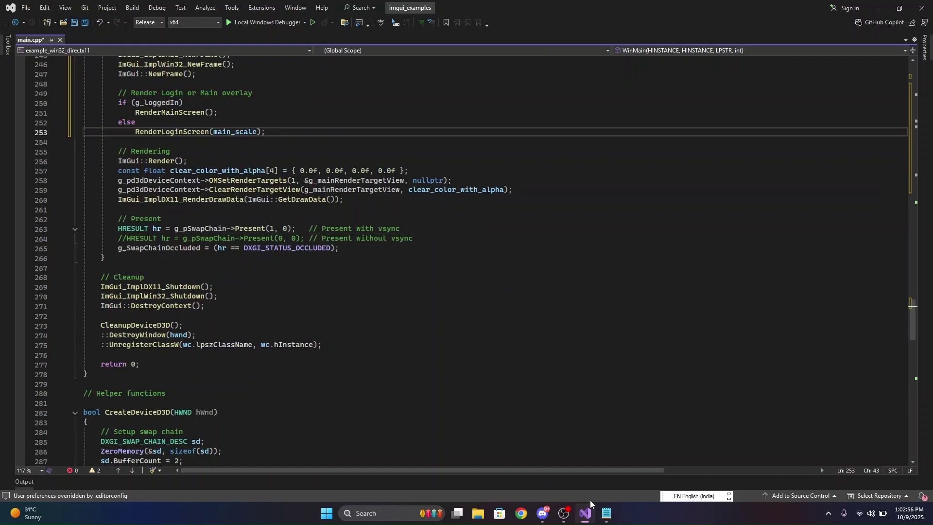
click(606, 513)
scroll(209, 297, down, 2)
scroll(208, 297, down, 2)
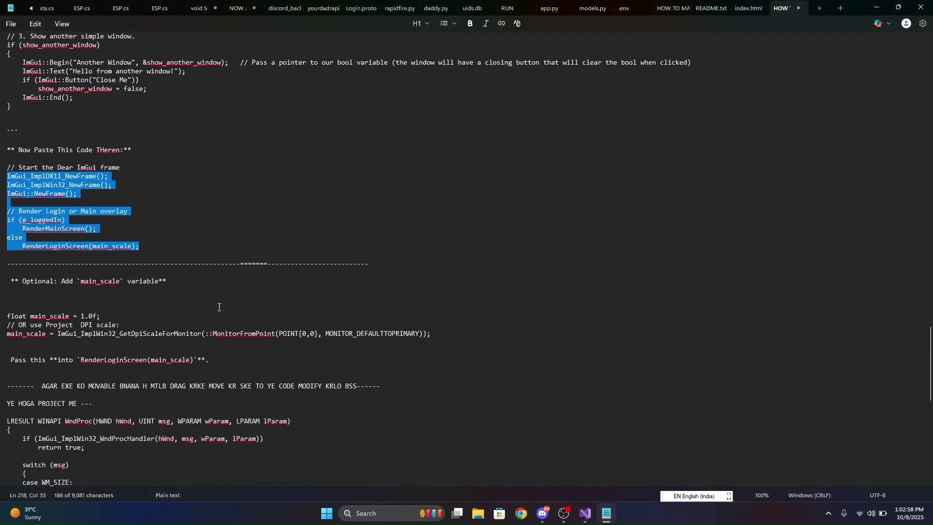
- Copy the main_scale declaration lines from the guide and paste them after RenderLoginScreen(main_scale)
triple_click(165, 284)
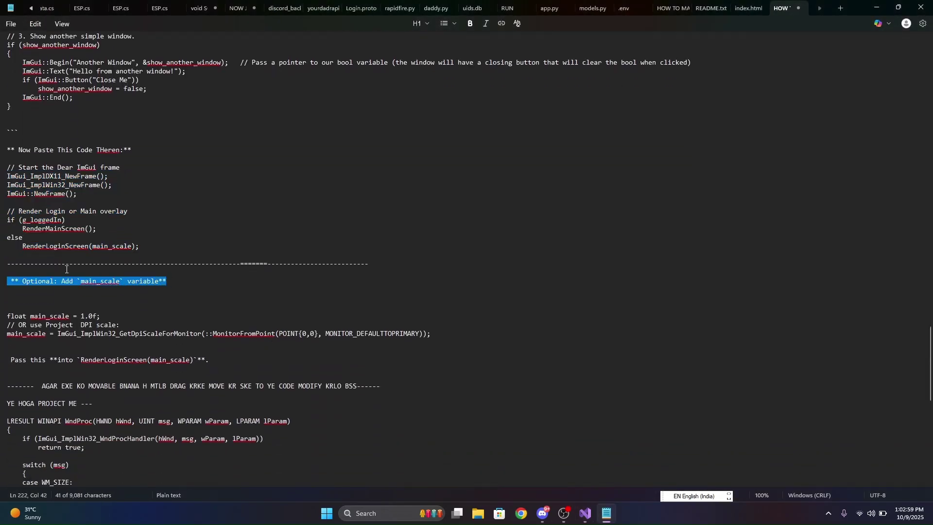
click(586, 514)
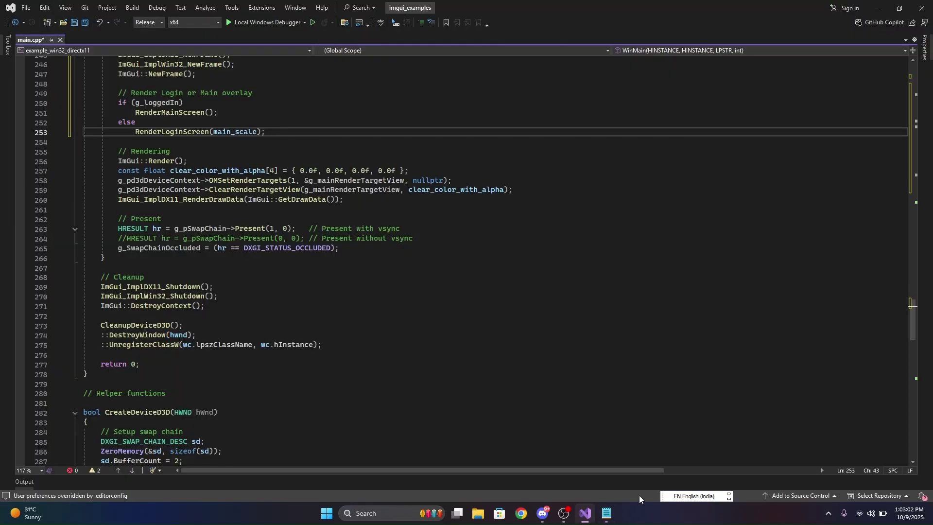
click(605, 513)
click(7, 316)
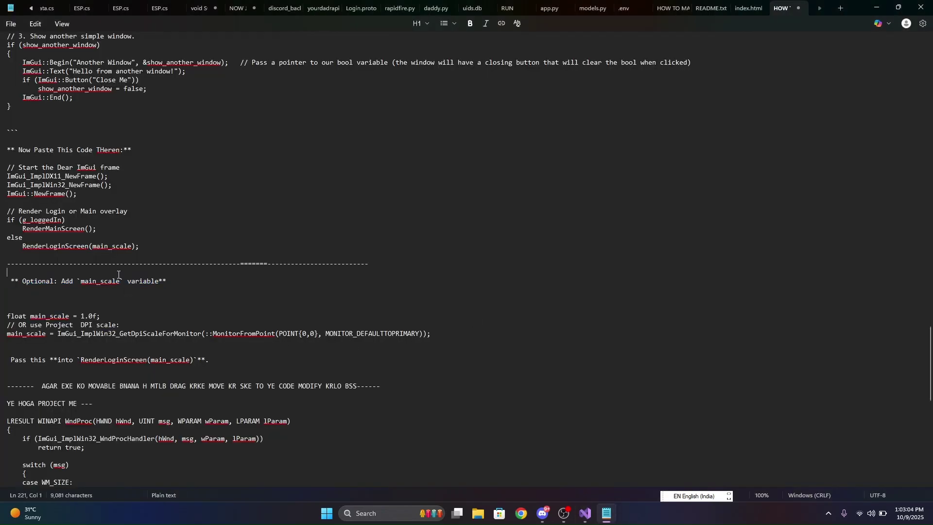
key(shift+Down)
key(shift+Down)
key(shift+Down)
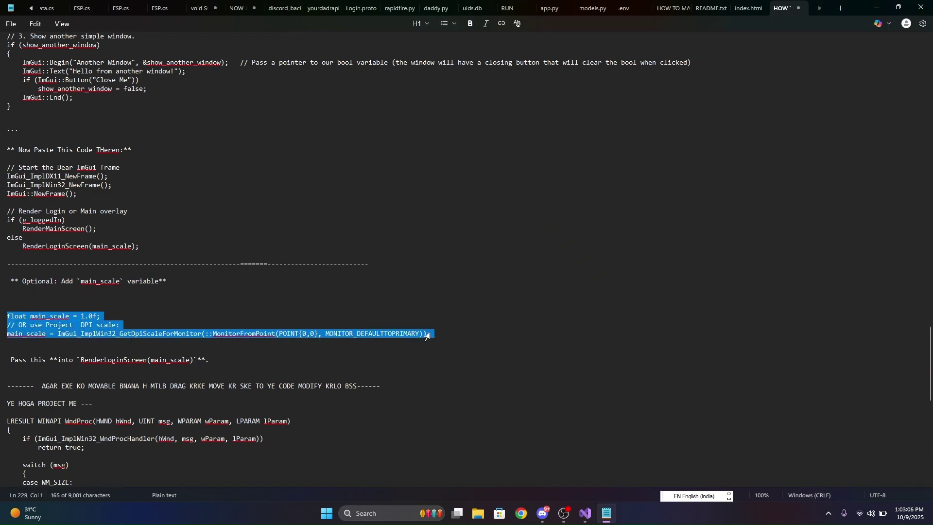
click(585, 514)
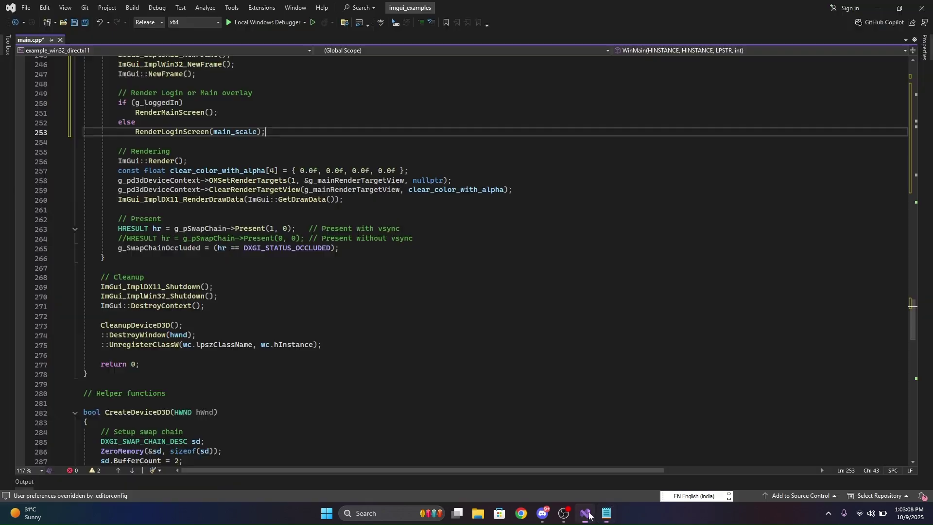
key(Return)
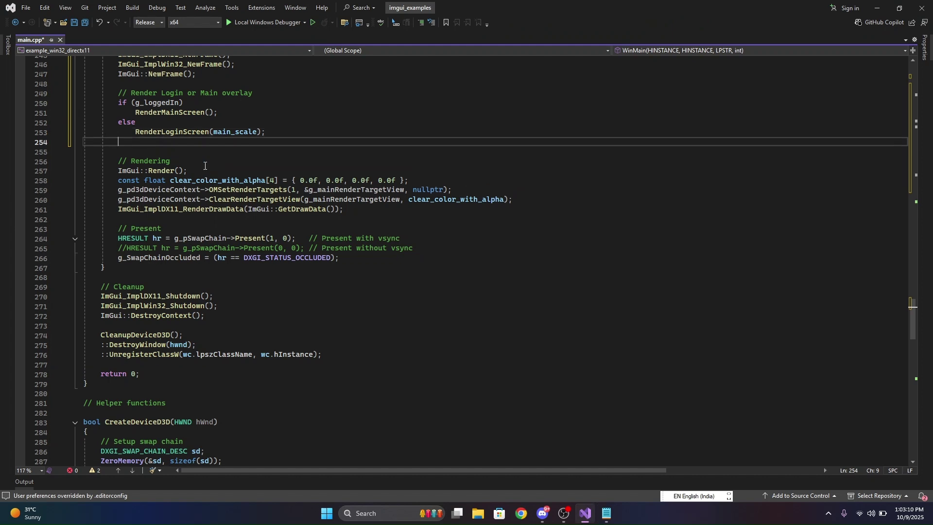
text(float main_scale = 1.0f;         // OR use Project  DPI scale:         main_scale = ImGui_ImplWin32_GetDpiScaleForMonitor(::MonitorFromPoint(POINT{ 0,0 }, MONITOR_DEFAULTTOPRIMARY));)
click(205, 165)
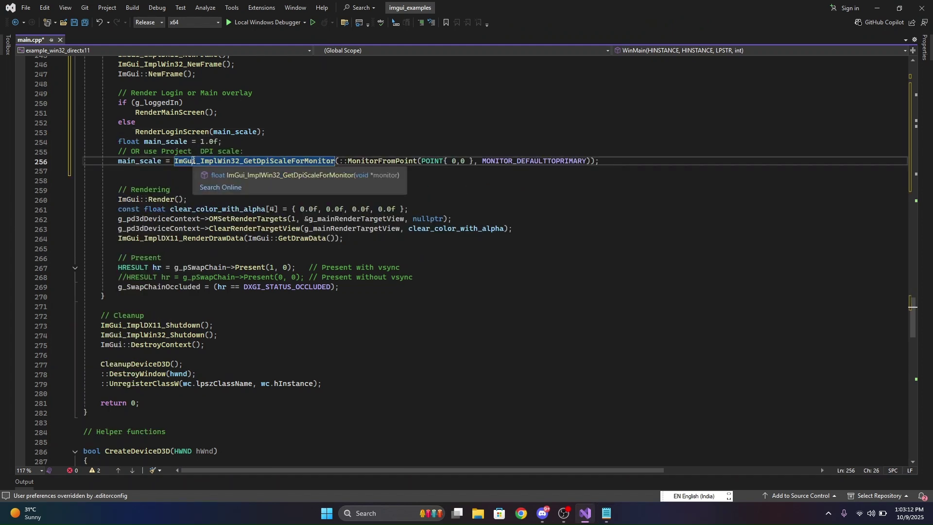
- Build and run the app, then type and erase test text in the login fields
click(314, 22)
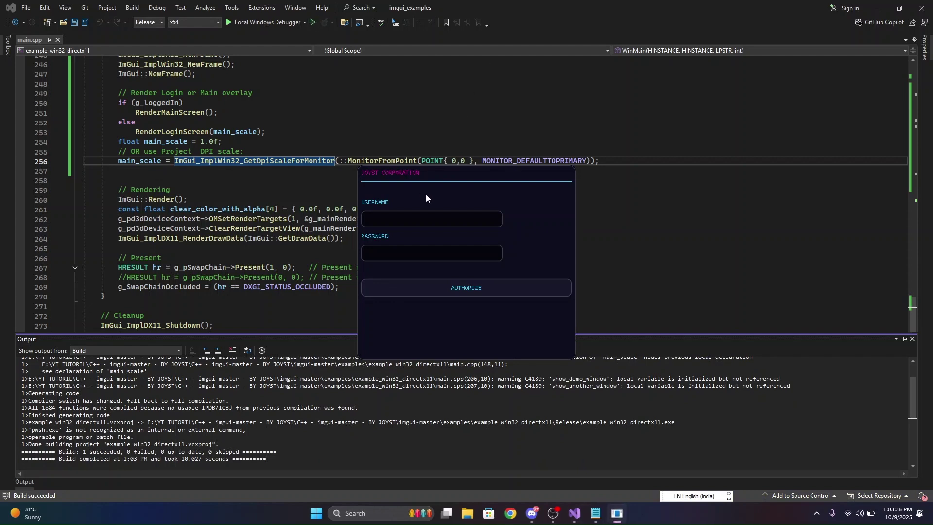
click(438, 248)
click(434, 253)
text(*)
key(BackSpace)
key(BackSpace)
key(BackSpace)
text(dfsdfsd)
key(BackSpace)
key(BackSpace)
key(BackSpace)
click(407, 248)
click(407, 223)
text(dsdsdsdsds)
- Clear both USERNAME and PASSWORD and submit empty credentials, getting ACCESS DENIED
key(ctrl+a)
key(BackSpace)
key(shift+Tab)
key(ctrl+a)
key(BackSpace)
click(434, 292)
text(e)
- Submit the login form again, then re-edit the username and move to PASSWORD
click(419, 284)
key(BackSpace)
click(417, 255)
text(e)
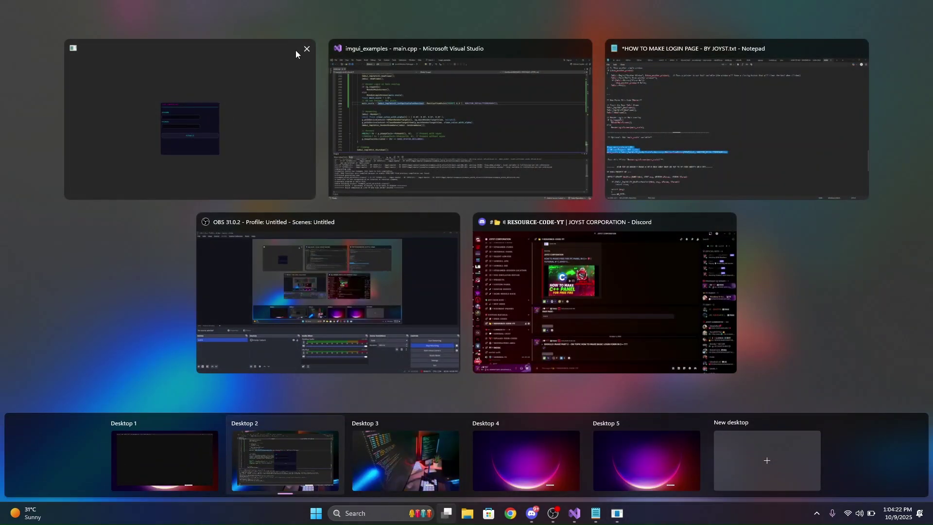
- Close the running JOYST login app from Task View
click(296, 50)
scroll(307, 60, down, 1)
key(super+Tab)
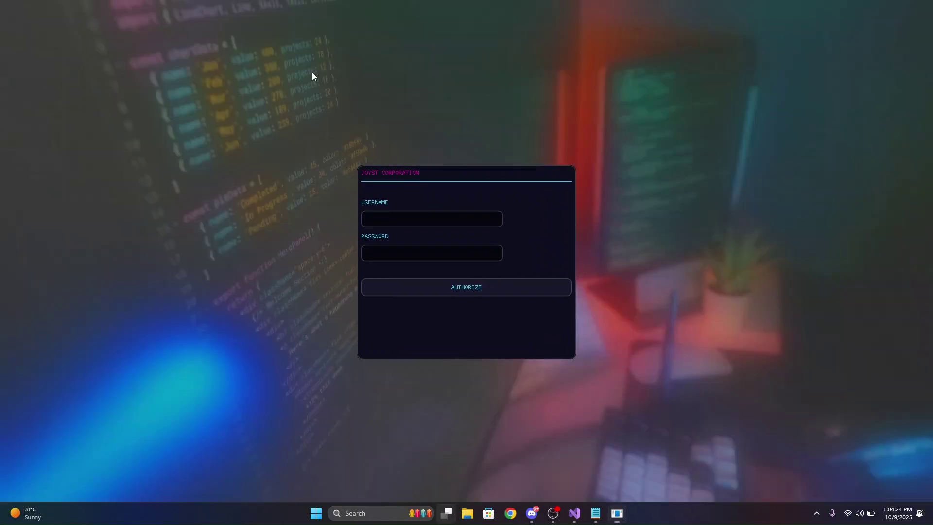
click(309, 53)
click(313, 139)
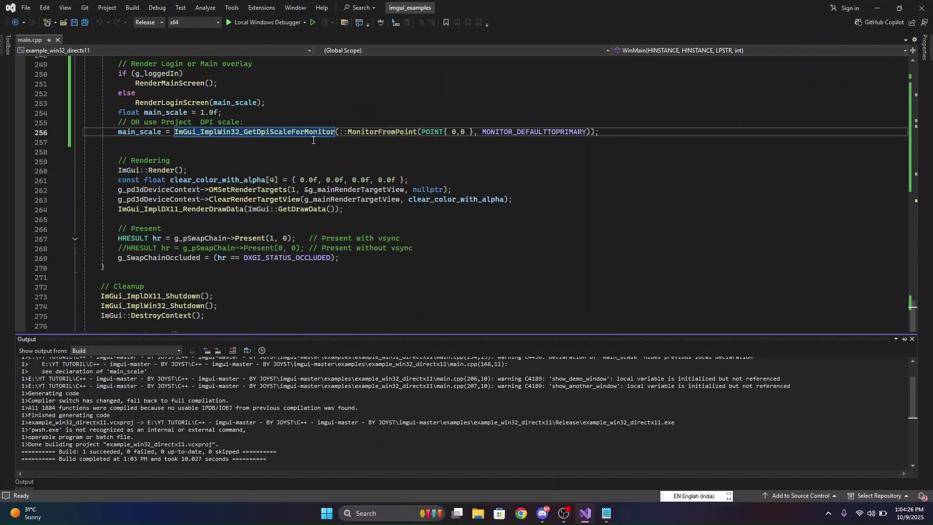
- Add a new line after main's closing brace for the draggable-window comment
click(309, 142)
scroll(309, 142, down, 5)
click(162, 241)
key(Return)
key(Return)
text(//)
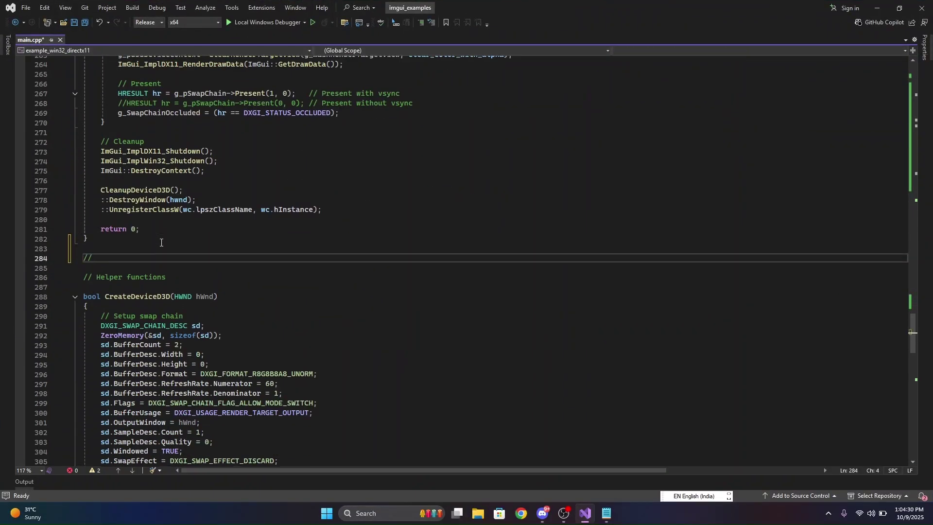
text( But )
text(THIS EXE IS FIXED IN )
text(SCREEN SO NOW WE HAVE TO MAKE)
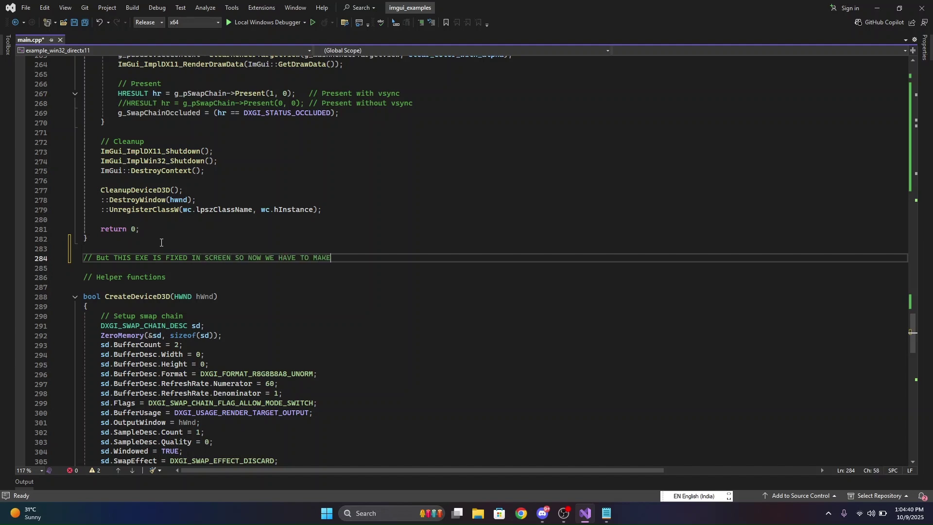
text(IT MOVABLE OR U CAN SAY DRAGABLE ANY THING JUST SEE)
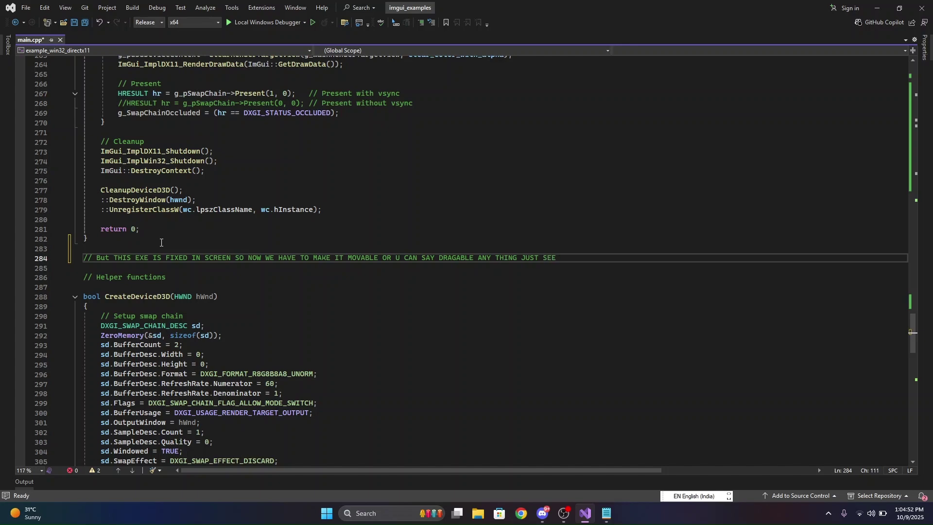
- Select main.cpp's existing WndProc function, lines 350–372
click(397, 345)
scroll(350, 255, down, 10)
scroll(307, 180, down, 7)
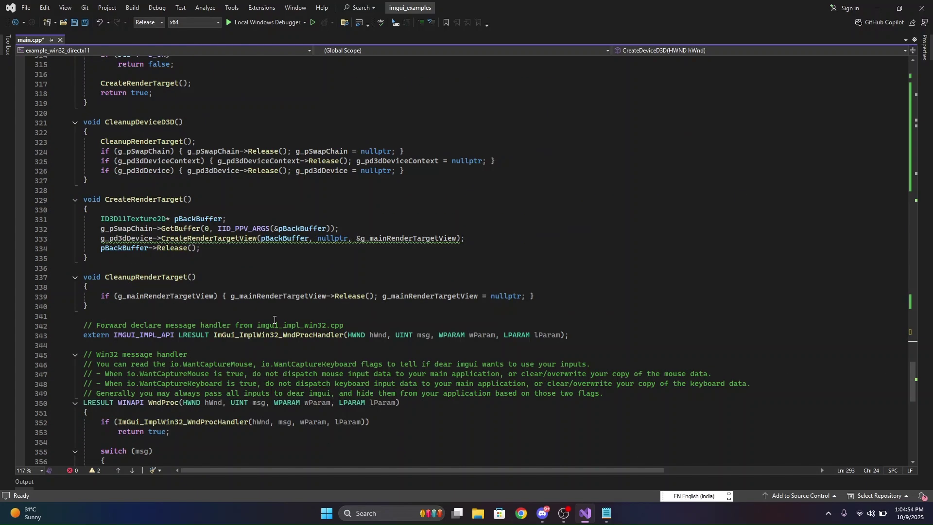
scroll(307, 181, down, 10)
scroll(193, 204, up, 3)
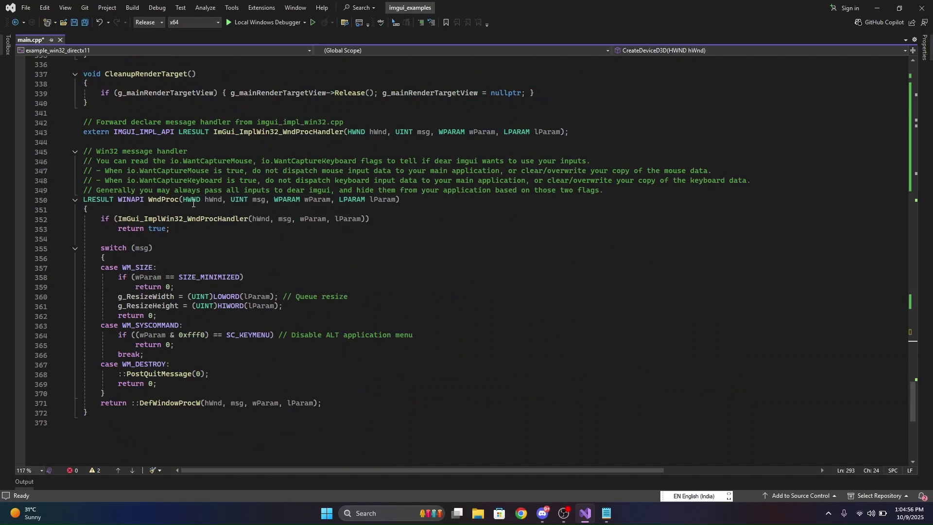
drag(106, 198, 206, 210)
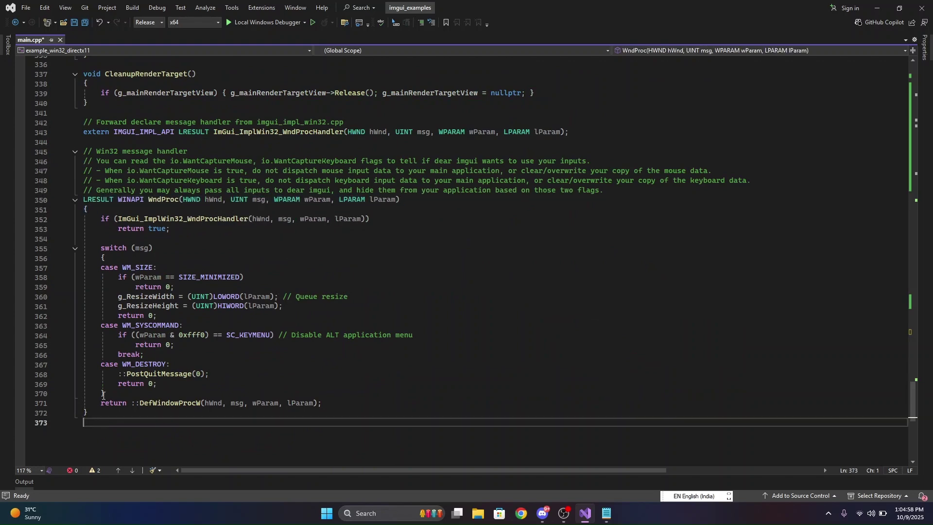
drag(133, 417, 84, 200)
- Select the new WM_NCHITTEST WndProc below 'YE PASTE KRO USKI JGAH AB' in the guide
click(606, 514)
scroll(136, 152, down, 2)
scroll(136, 152, down, 1)
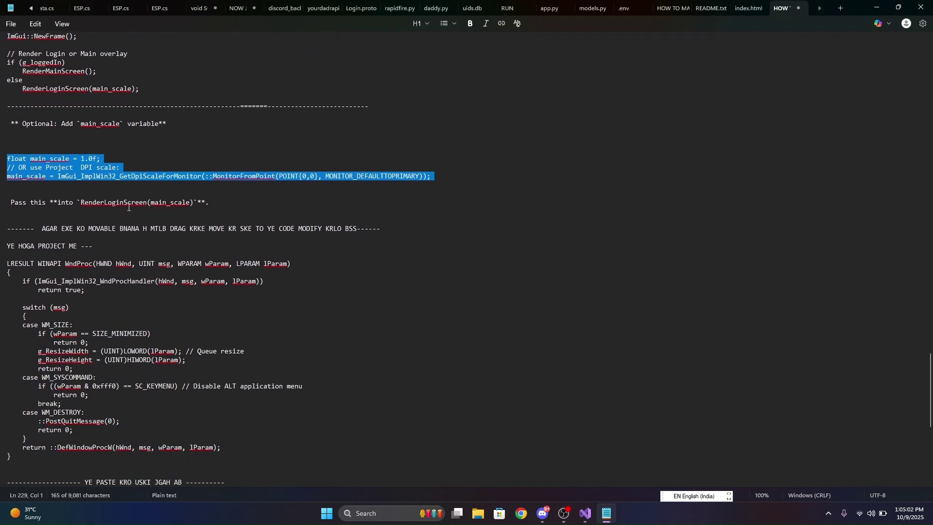
drag(54, 228, 7, 228)
drag(346, 223, 352, 230)
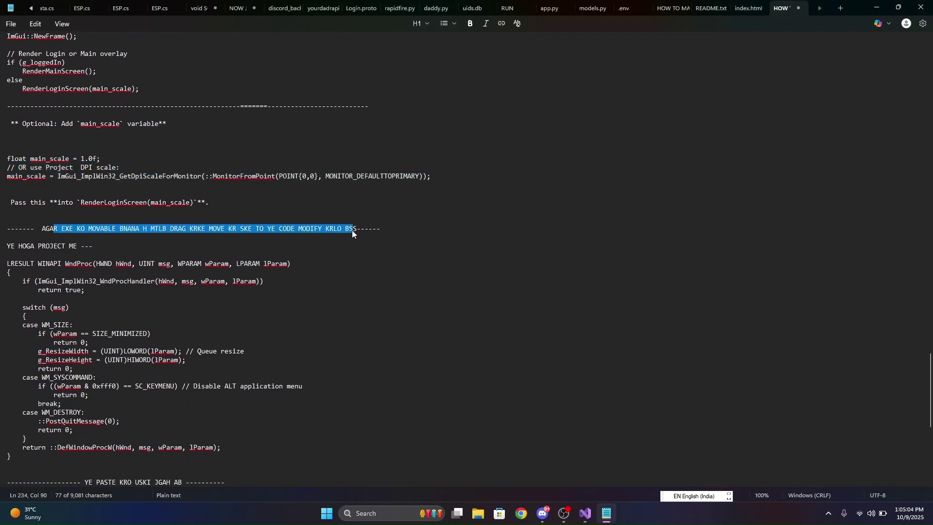
click(116, 238)
scroll(59, 255, down, 2)
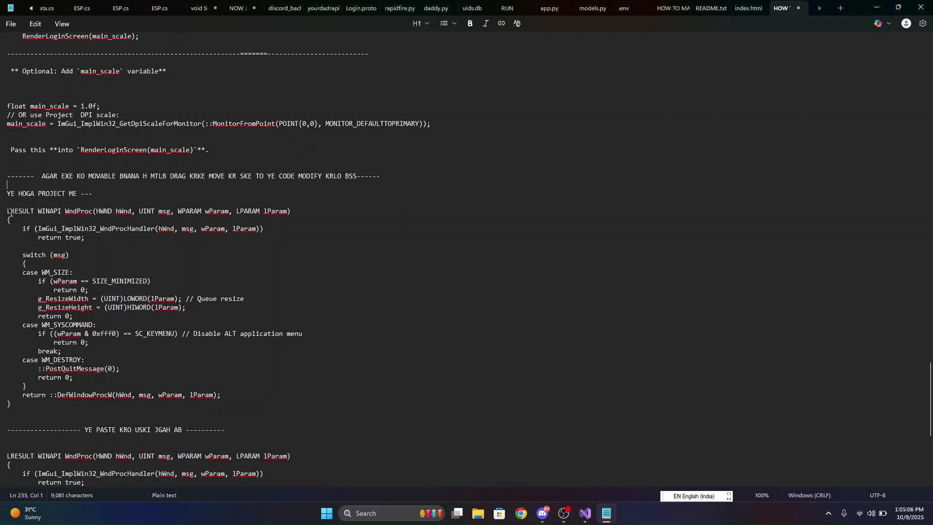
drag(6, 211, 10, 395)
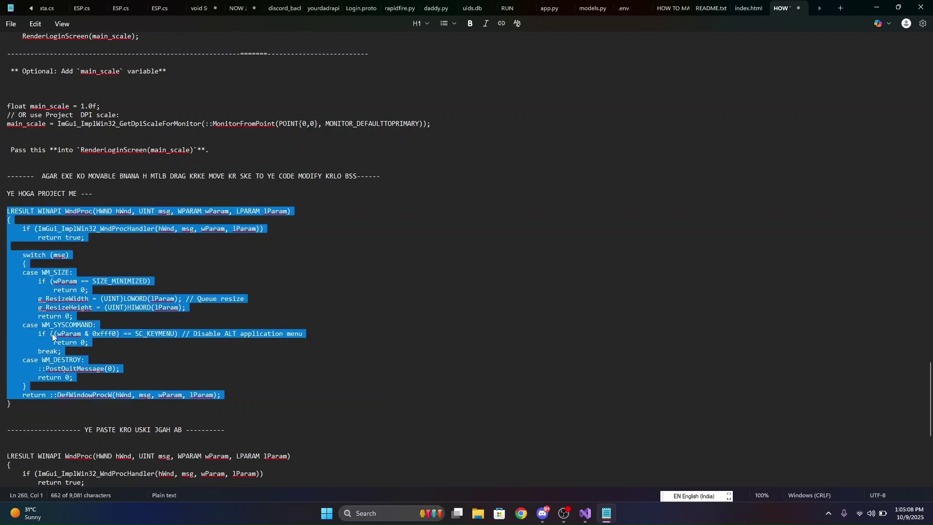
scroll(42, 336, down, 7)
click(141, 238)
drag(112, 237, 197, 237)
scroll(51, 291, down, 2)
drag(21, 457, 2, 208)
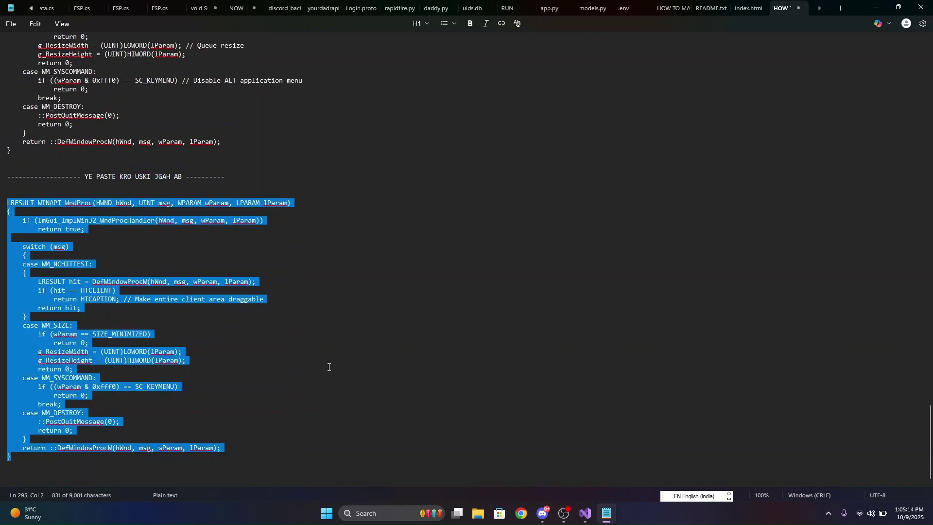
- Paste the WM_NCHITTEST WndProc over the old one and save main.cpp
click(586, 514)
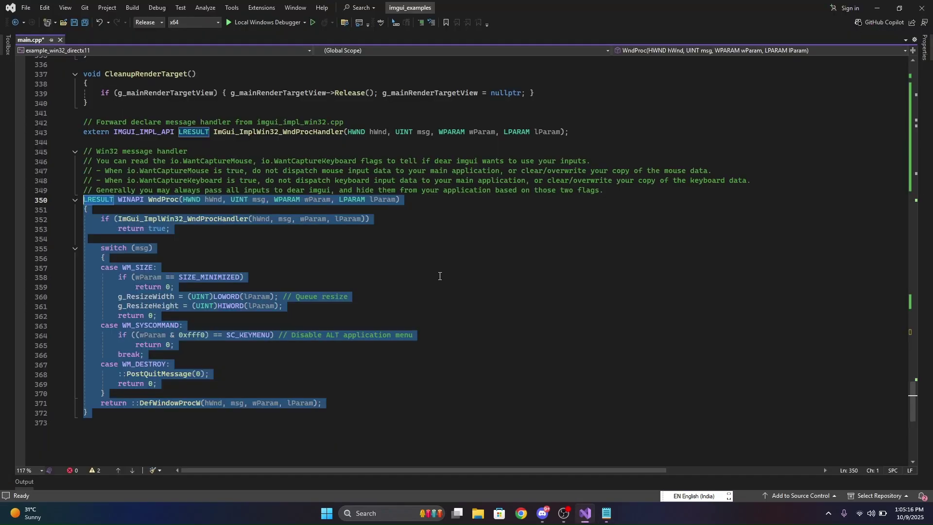
text(LRESULT WINAPI WndProc(HWND hWnd, UINT msg, WPARAM wParam, LPARAM lParam) {     if (ImGui_ImplWin32_WndProcHandler(hWnd, msg, wParam, lParam))         return true;      switch (msg)     {     case WM_NCHITTEST:     {         LRESULT hit = DefWindowProcW(hWnd, msg, wParam, lParam);         if (hit == HTCLIENT)             return HTCAPTION; // Make entire client area draggable         return hit;     }     case WM_SIZE:         if (wParam == SIZE_MINIMIZED)             return 0;         g_ResizeWidth = (UINT)LOWORD(lParam);         g_ResizeHeight = (UINT)HIWORD(lParam);         return 0;     case WM_SYSCOMMAND:         if ((wParam & 0xfff0) == SC_KEYMENU)             return 0;         break;     case WM_DESTROY:         ::PostQuitMessage(0);         return 0;     }     return ::DefWindowProcW(hWnd, msg, wParam, lParam); })
click(182, 374)
key(ctrl+s)
- Rebuild with Local Windows Debugger and drag the login window around the screen
click(310, 22)
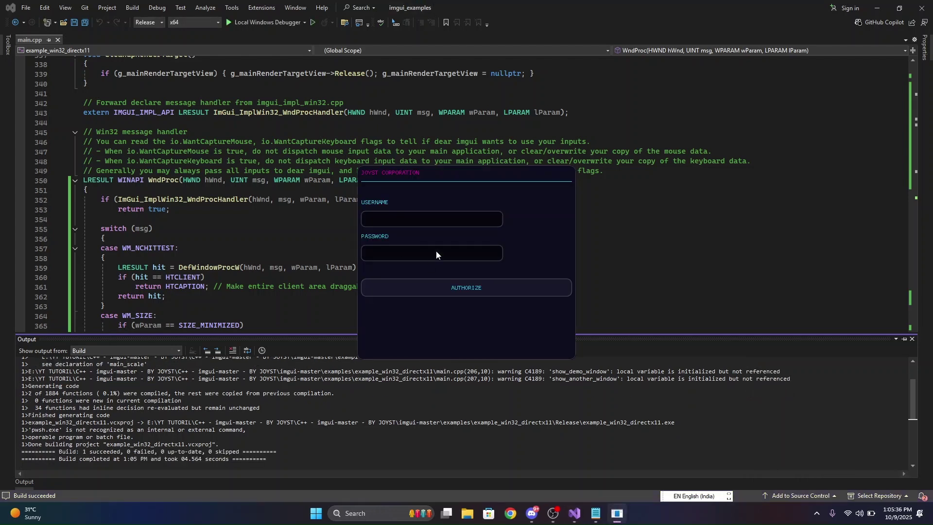
drag(439, 247, 437, 247)
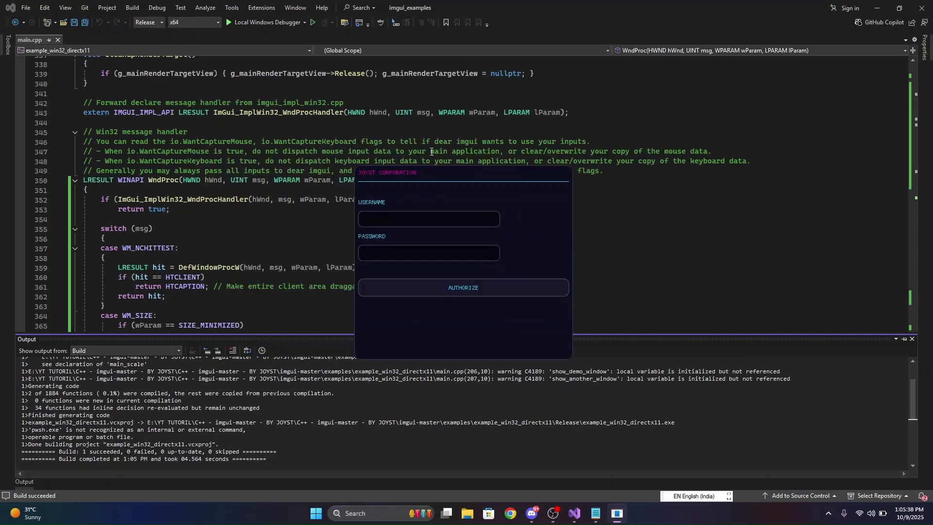
drag(443, 151, 536, 73)
mouse_move(537, 193)
mouse_down()
mouse_move(542, 300)
mouse_move(621, 279)
mouse_move(534, 267)
mouse_move(239, 313)
mouse_move(142, 298)
mouse_move(613, 302)
mouse_move(552, 249)
mouse_move(646, 411)
mouse_move(625, 413)
mouse_move(455, 274)
mouse_up()
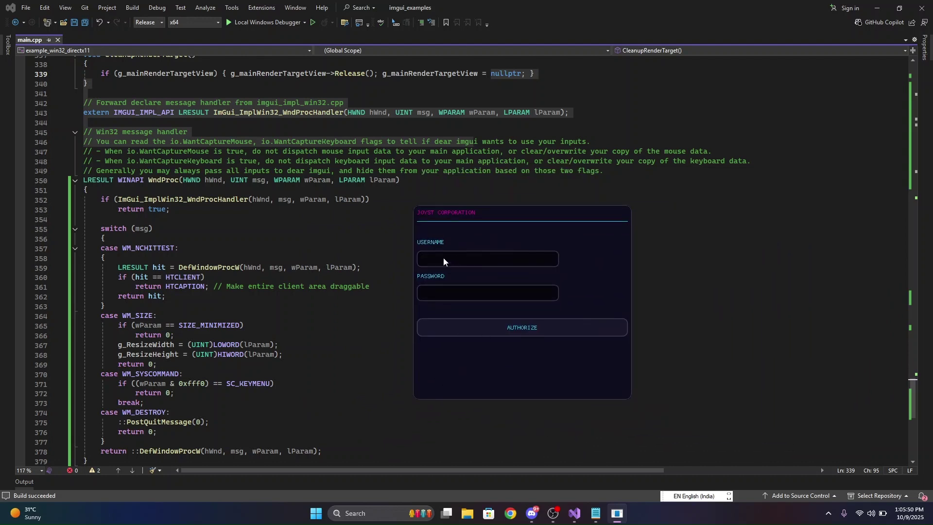